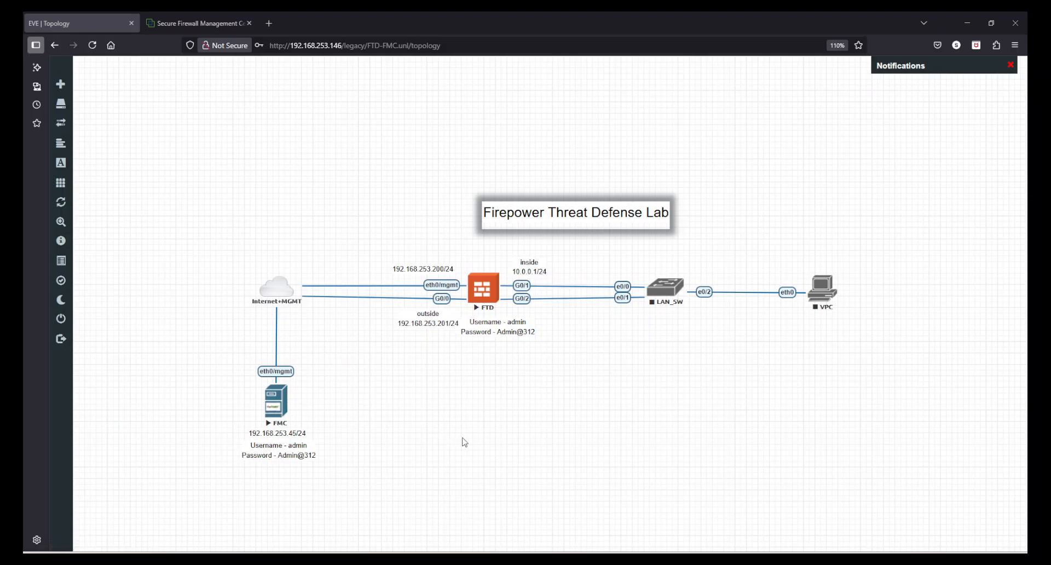
# Switch to the FMC login tab and zoom the page to 133%.
pyautogui.click(187, 14)
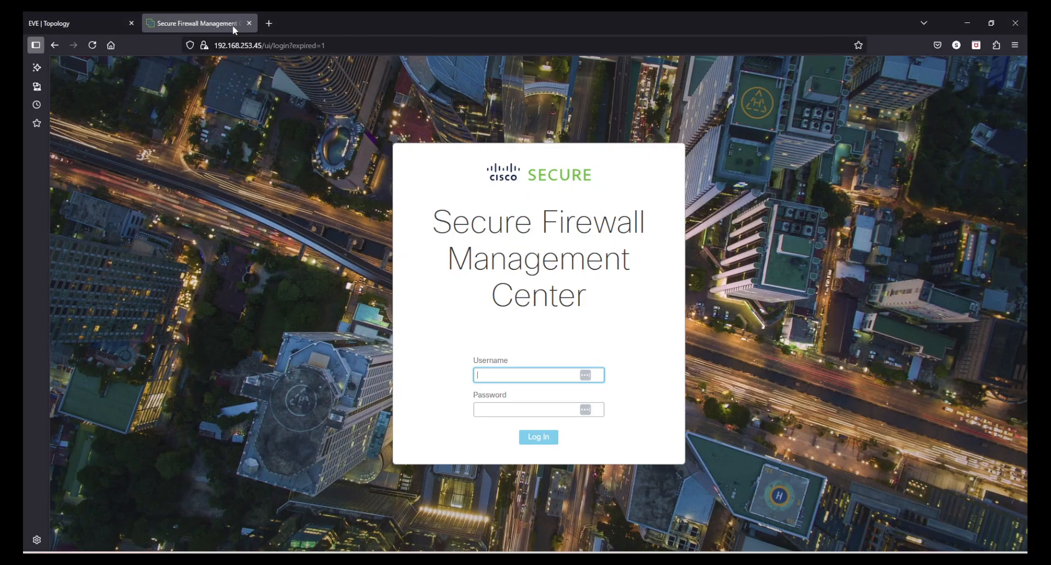
pyautogui.click(1014, 45)
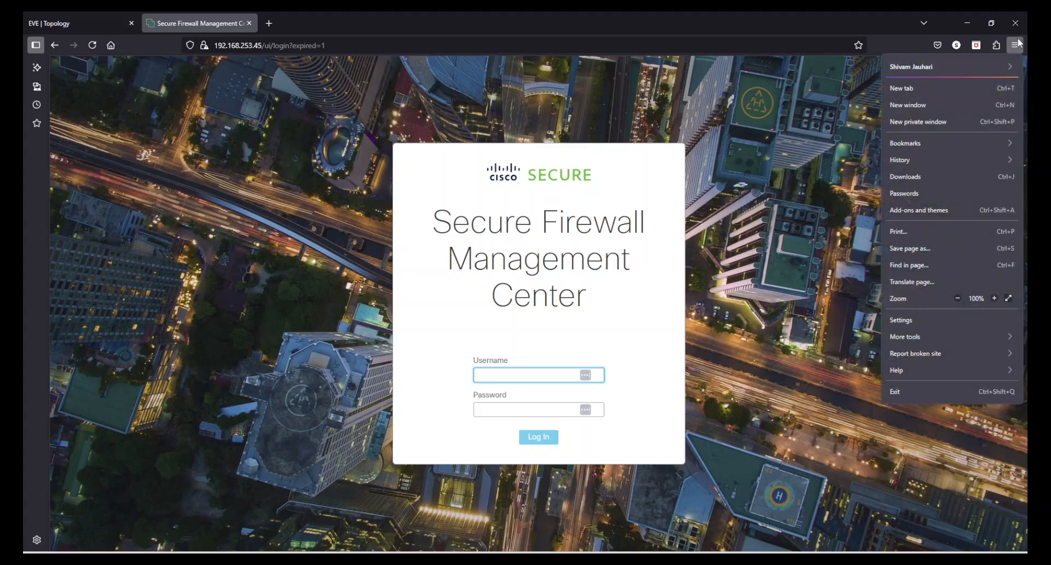
pyautogui.click(994, 298)
pyautogui.click(993, 298)
pyautogui.click(993, 299)
pyautogui.click(793, 329)
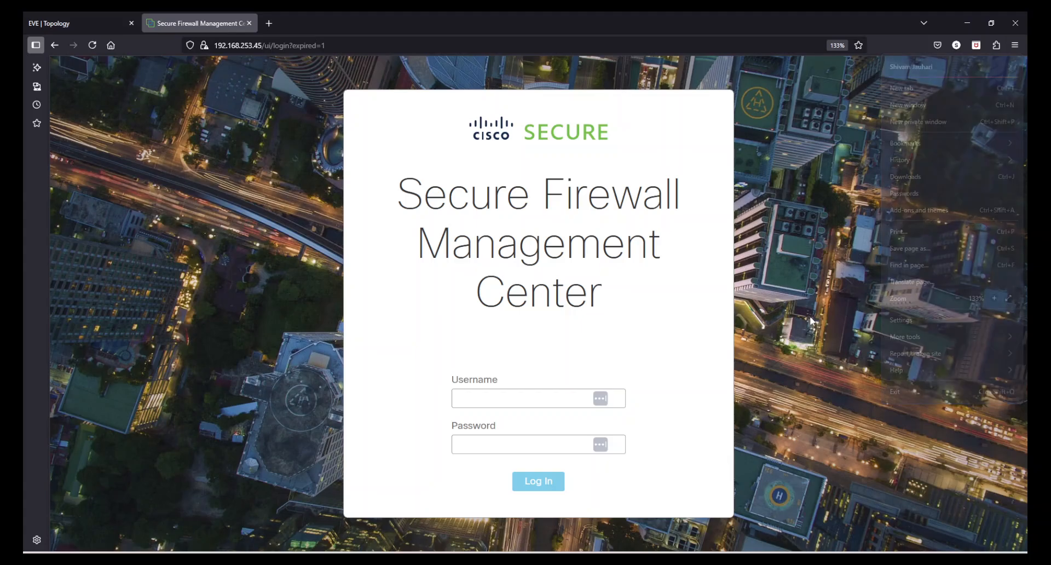
# Log in with the administrator username and password.
pyautogui.click(516, 399)
pyautogui.write('admin')
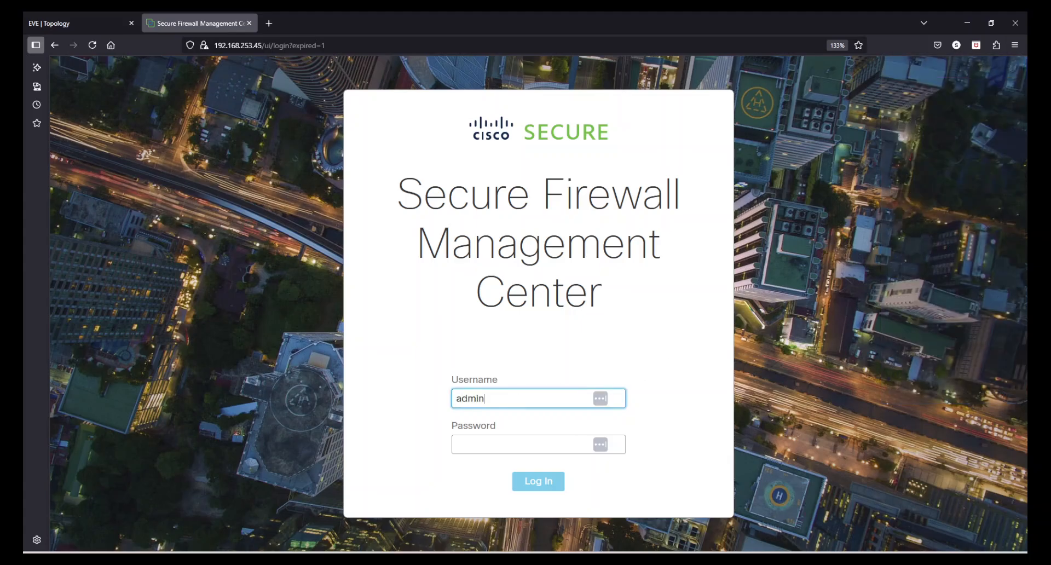
pyautogui.press('Tab')
pyautogui.write('Admin@123')
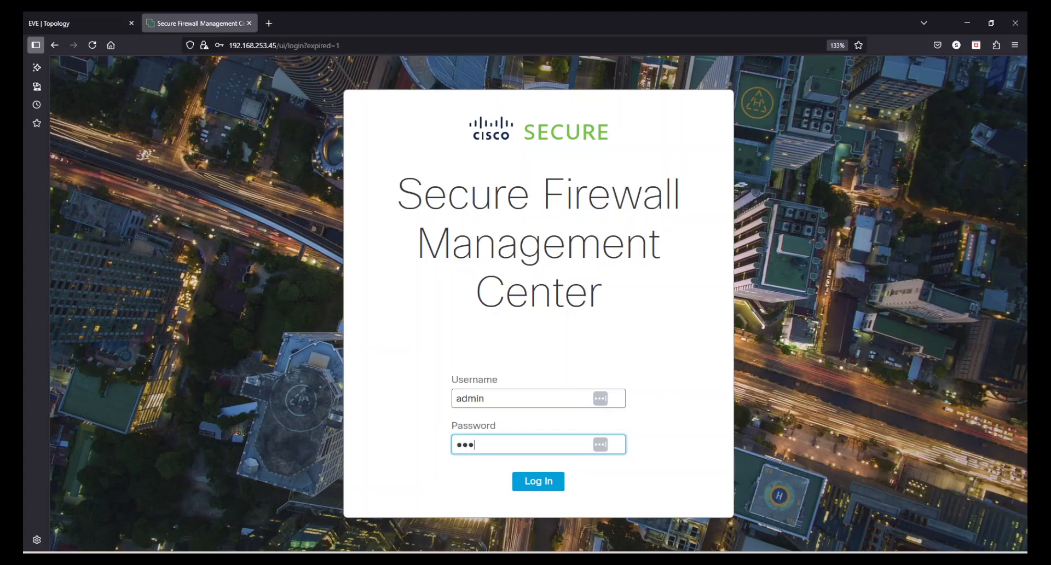
pyautogui.press('Return')
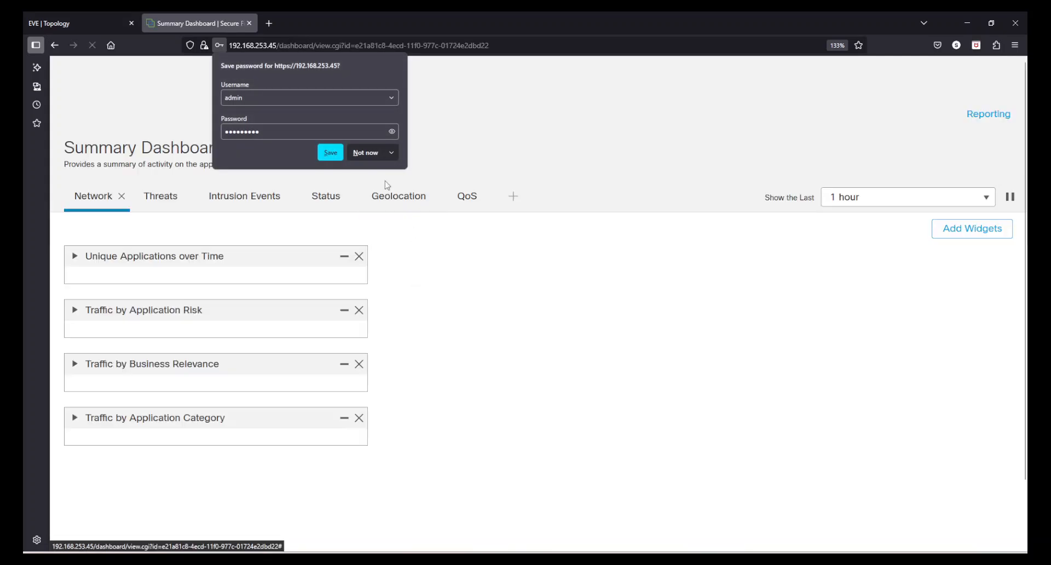
# Decline Firefox's password-save offer and go to Devices > Device Management.
pyautogui.click(367, 152)
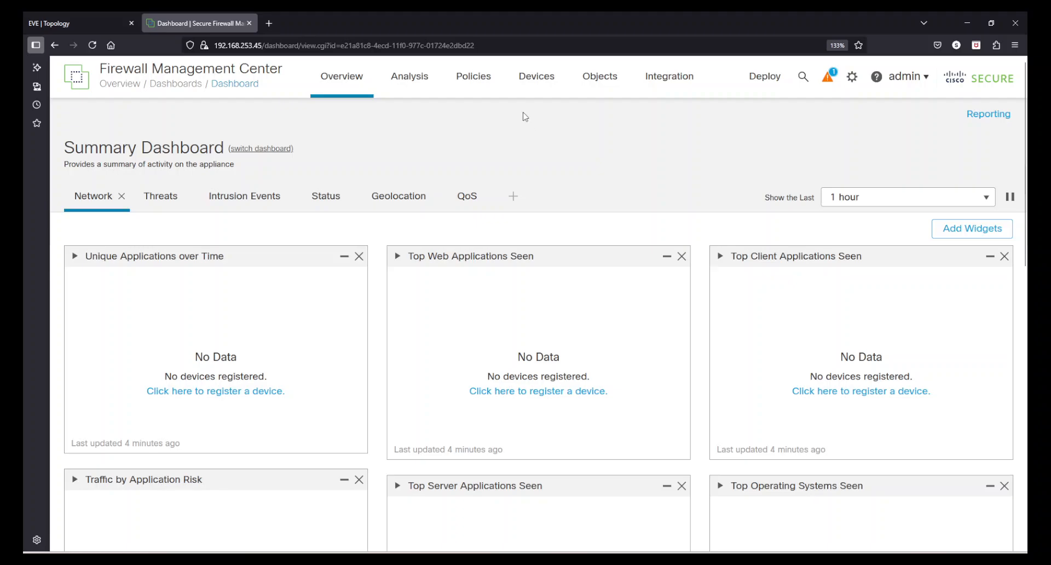
pyautogui.moveTo(526, 85)
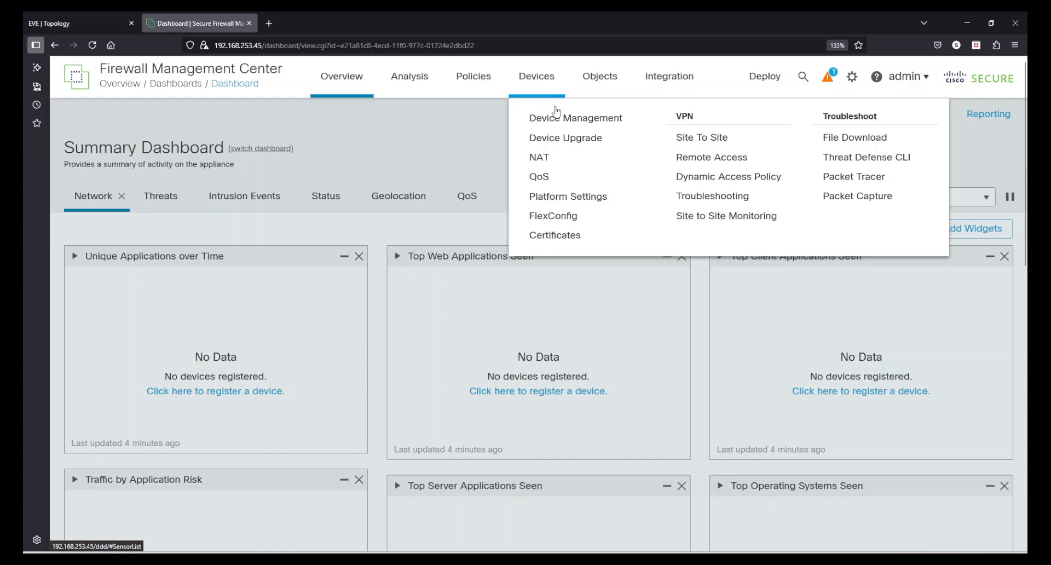
pyautogui.click(565, 119)
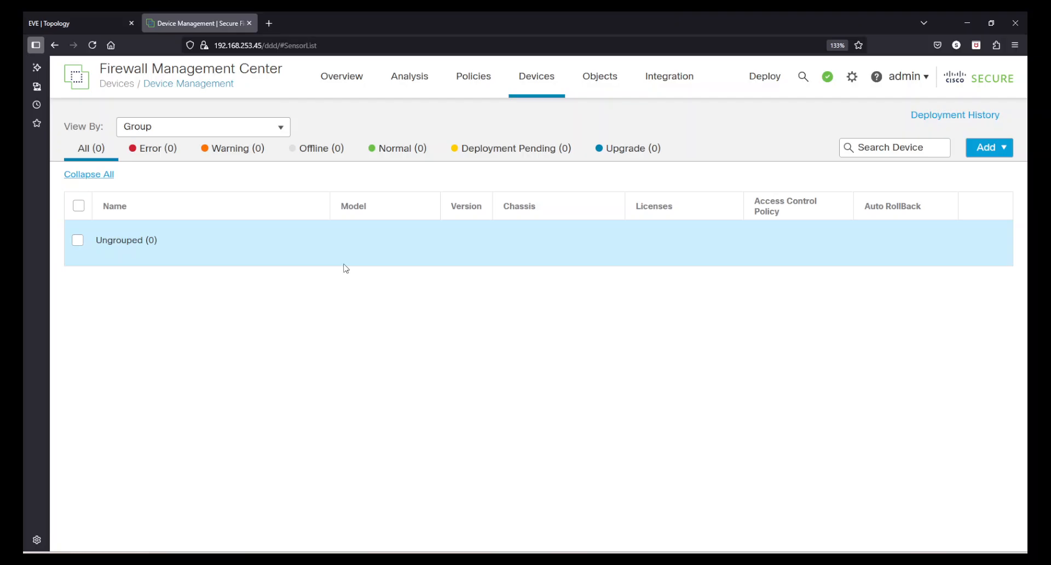
# Add a new device group named 'India' through Add > Group.
pyautogui.click(1005, 154)
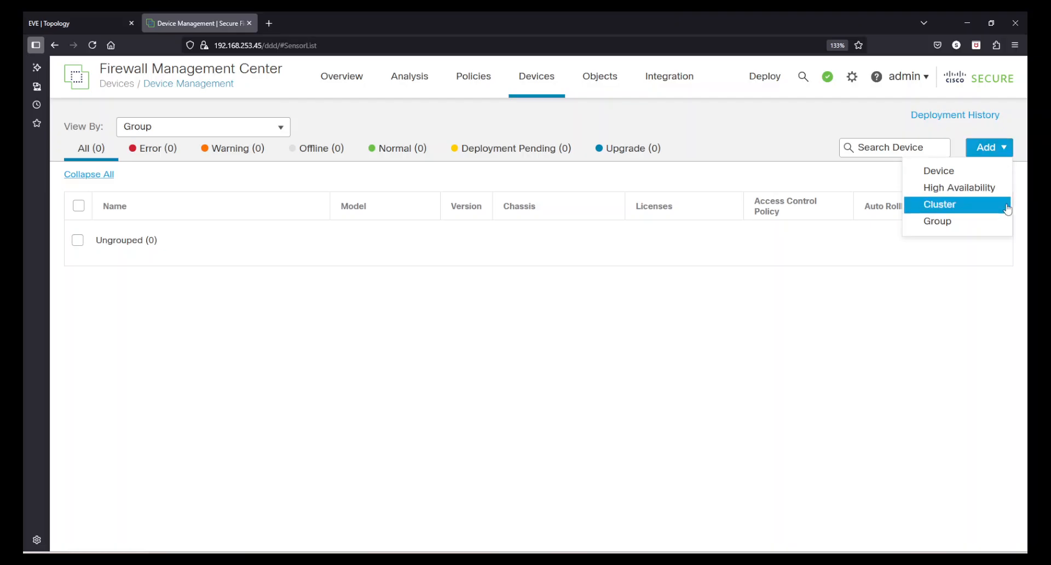
pyautogui.click(991, 220)
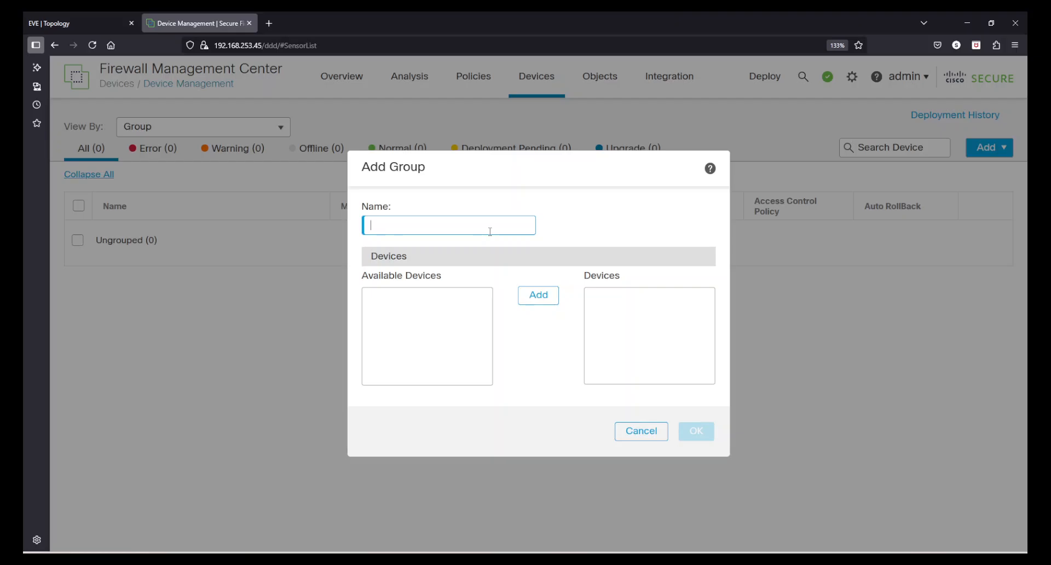
pyautogui.write('india')
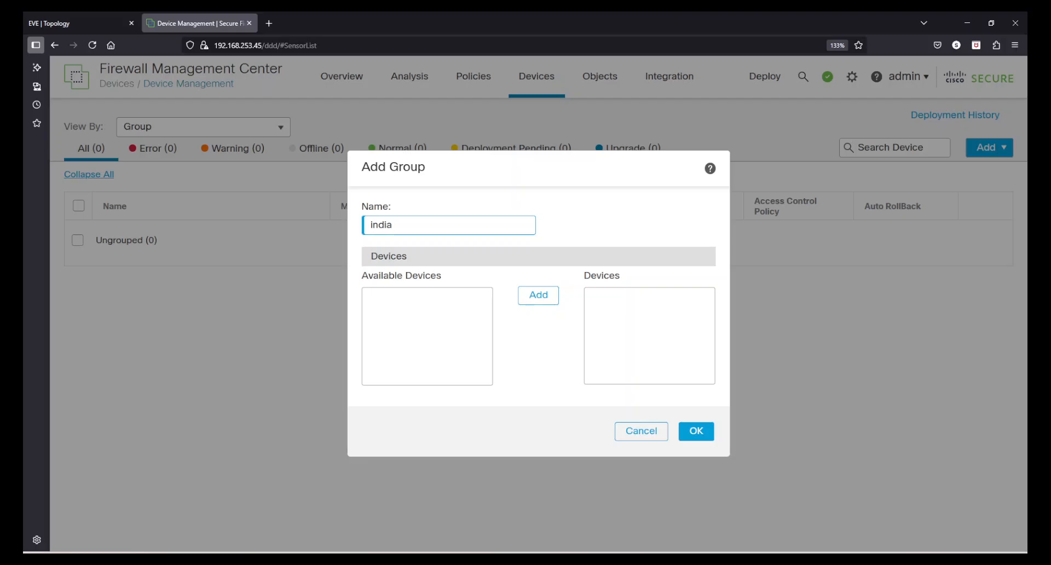
pyautogui.press('BackSpace')
pyautogui.press('BackSpace')
pyautogui.press('BackSpace')
pyautogui.press('BackSpace')
pyautogui.press('BackSpace')
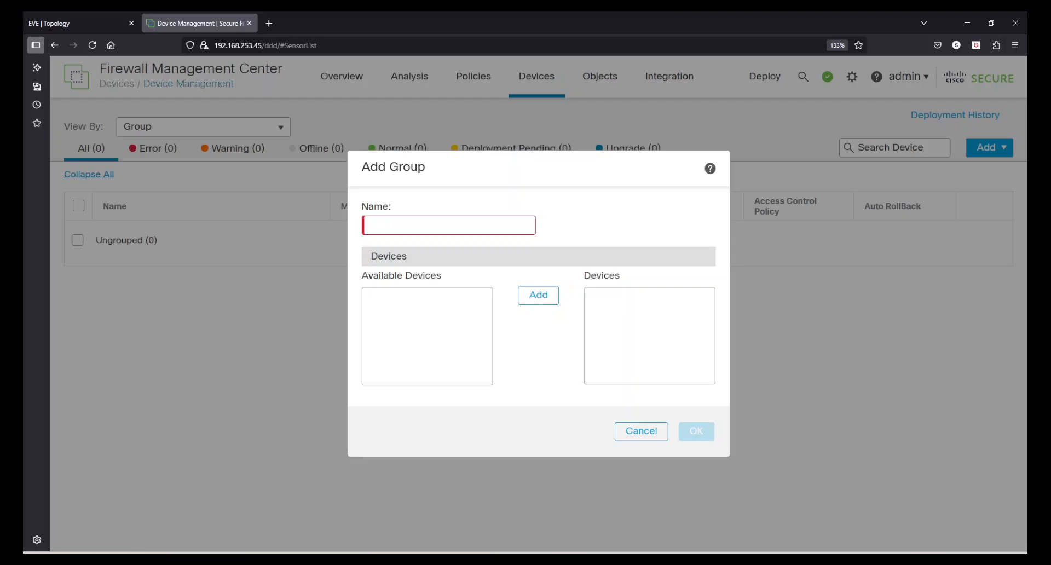
pyautogui.write('india')
pyautogui.press('BackSpace')
pyautogui.press('BackSpace')
pyautogui.press('BackSpace')
pyautogui.press('BackSpace')
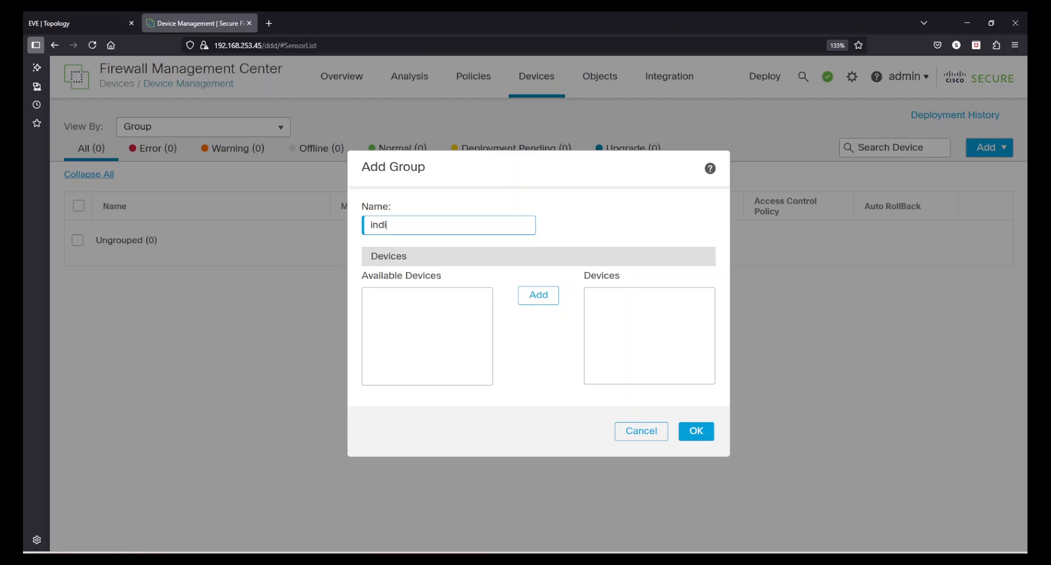
pyautogui.press('BackSpace')
pyautogui.write('I')
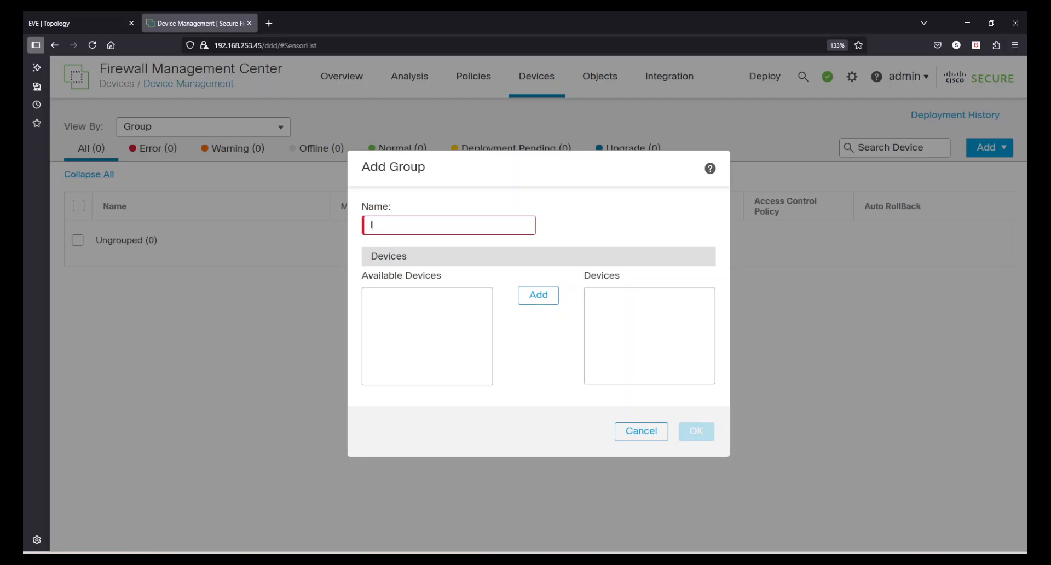
pyautogui.write('ndia')
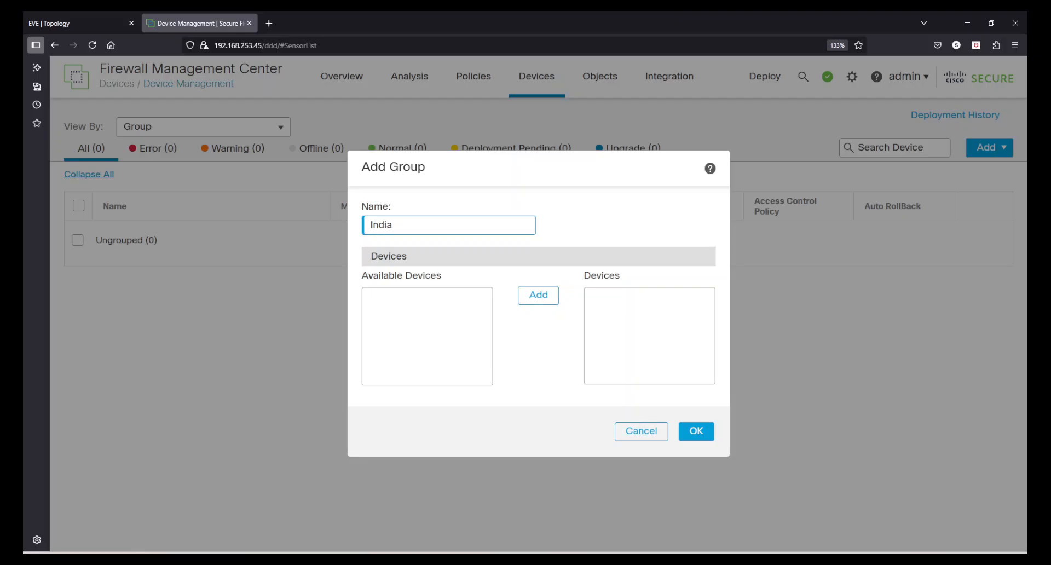
pyautogui.click(695, 431)
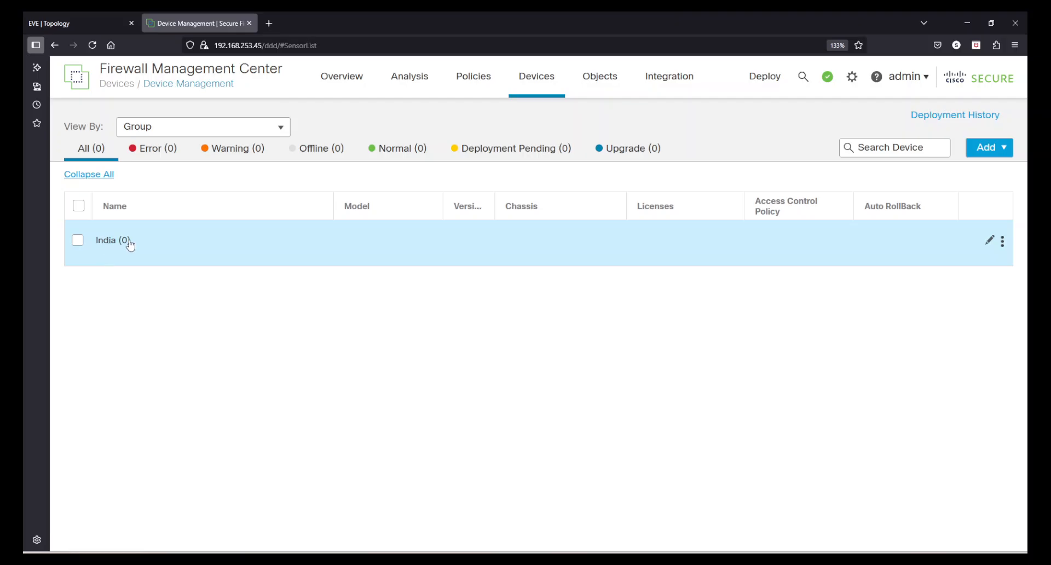
# Start adding a device with host 192.168.253.200 and display name FTD-1.
pyautogui.click(1005, 151)
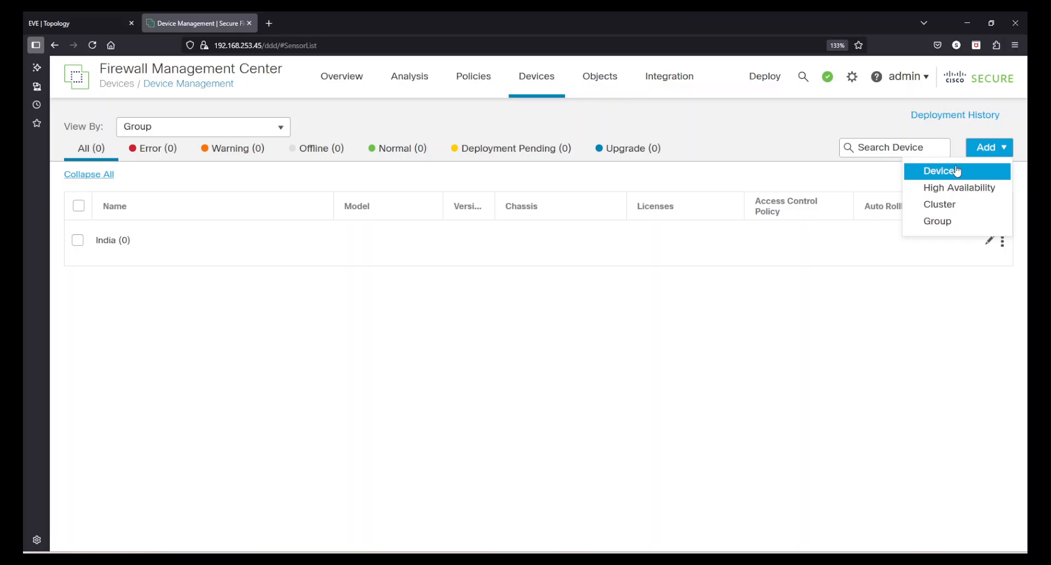
pyautogui.click(957, 171)
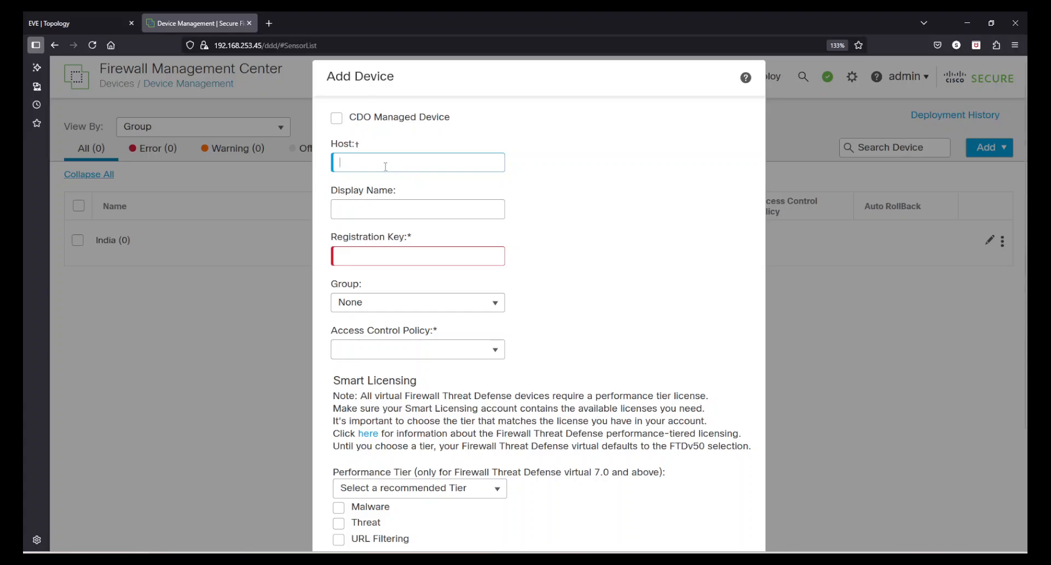
pyautogui.write('192.16')
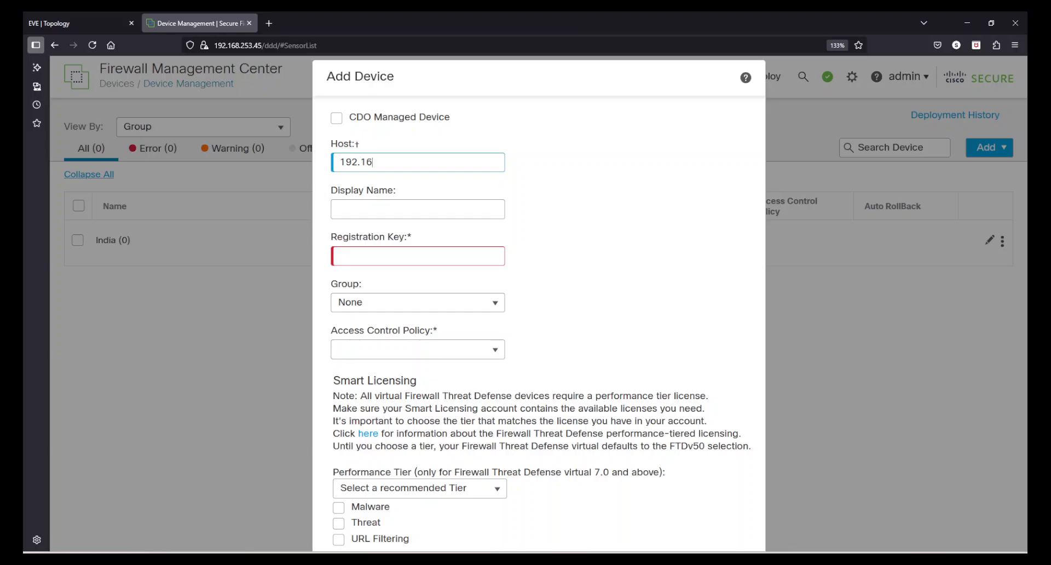
pyautogui.write('8.253.200')
pyautogui.click(379, 208)
pyautogui.write('192.168.253.200')
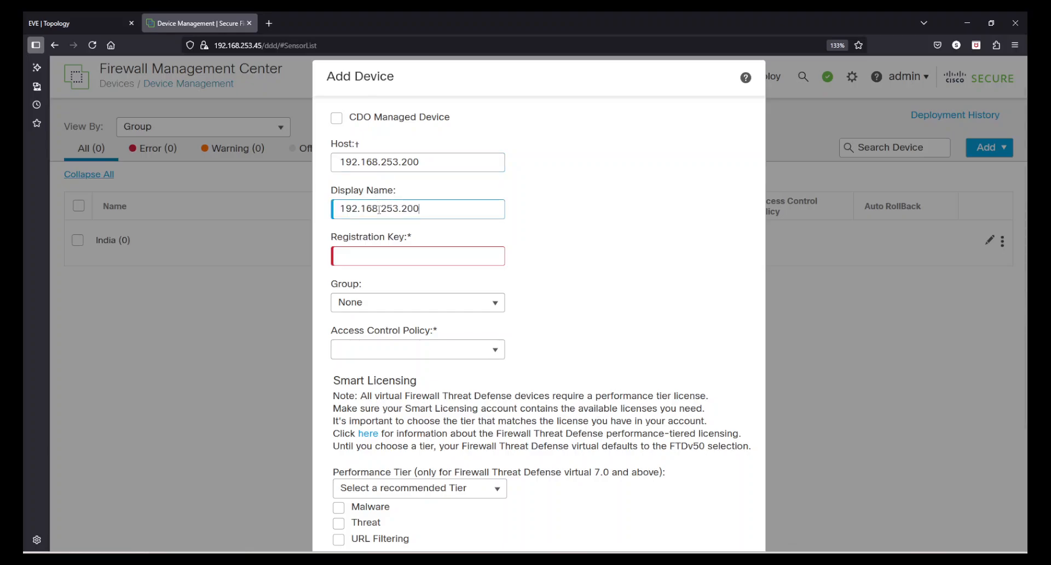
pyautogui.moveTo(422, 207); pyautogui.dragTo(353, 206)
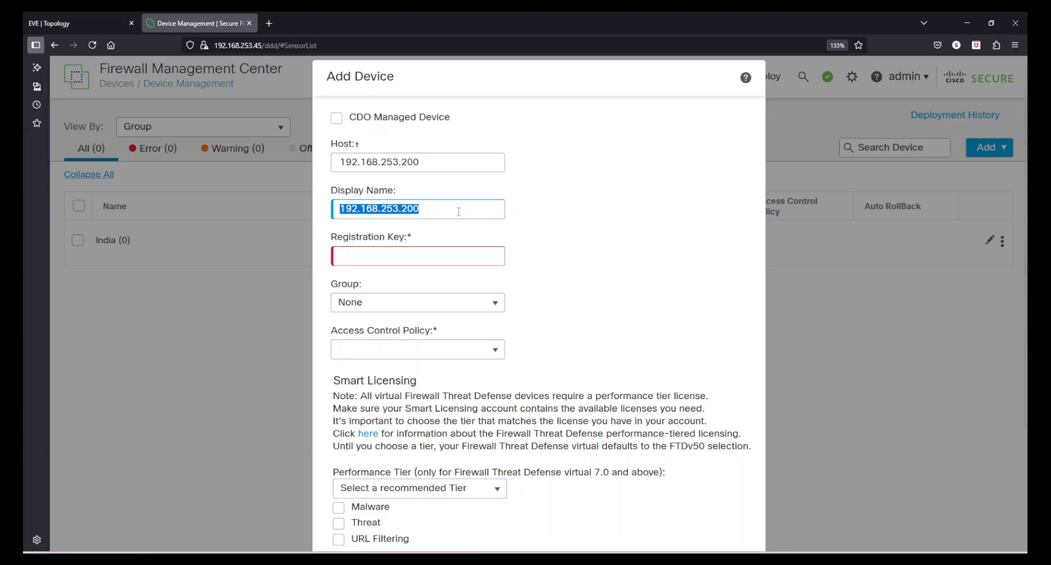
pyautogui.write('FTD-1')
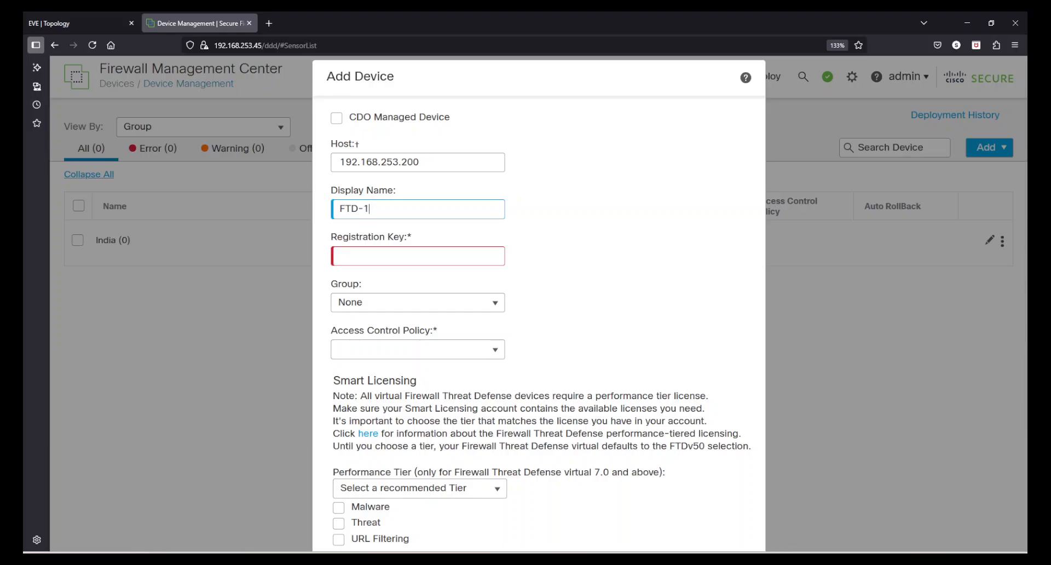
# Enter the device's registration key after checking it on the FTD console.
pyautogui.click(429, 256)
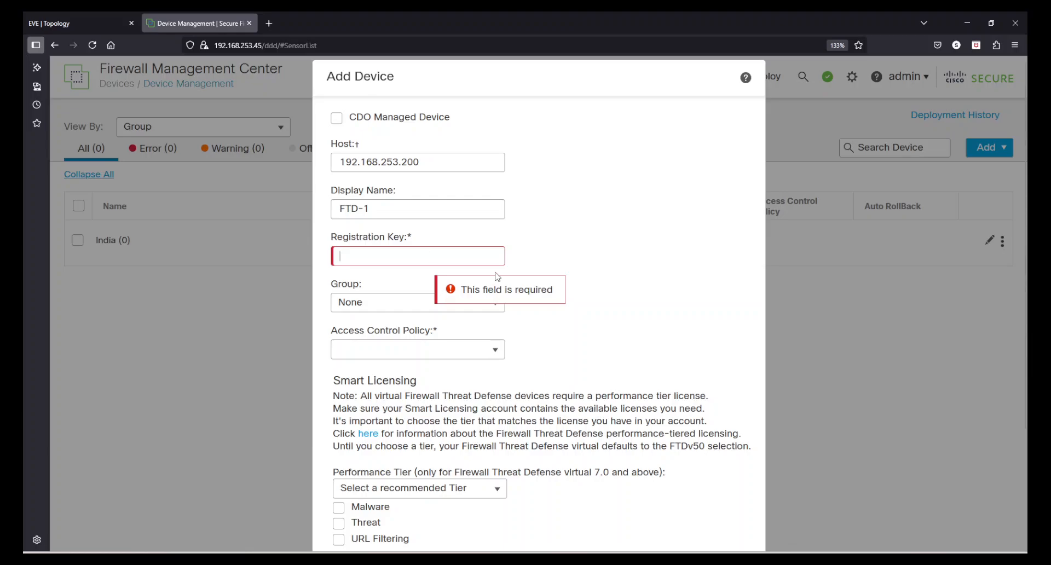
pyautogui.click(711, 559)
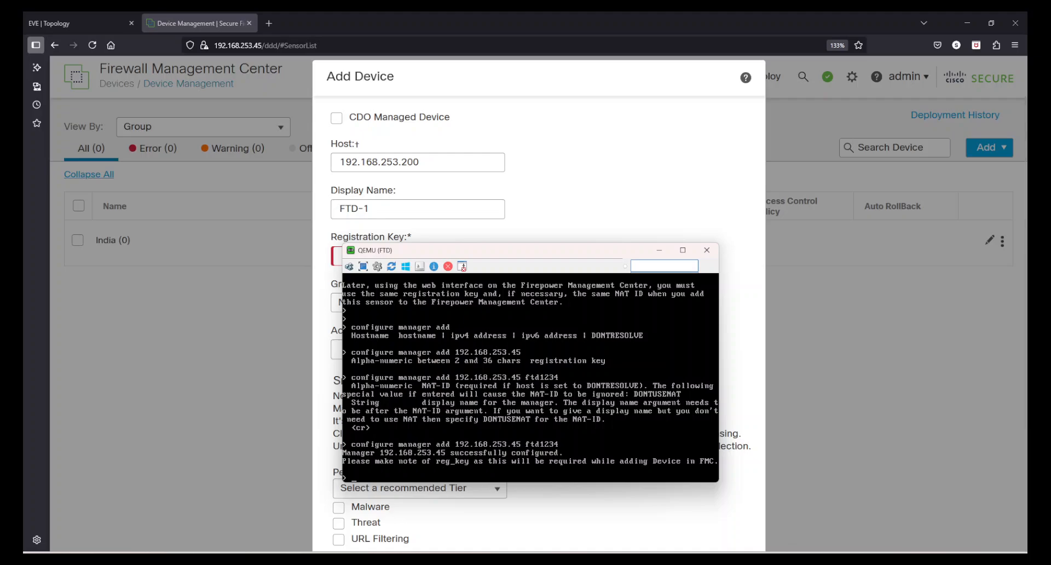
pyautogui.click(659, 251)
pyautogui.click(378, 259)
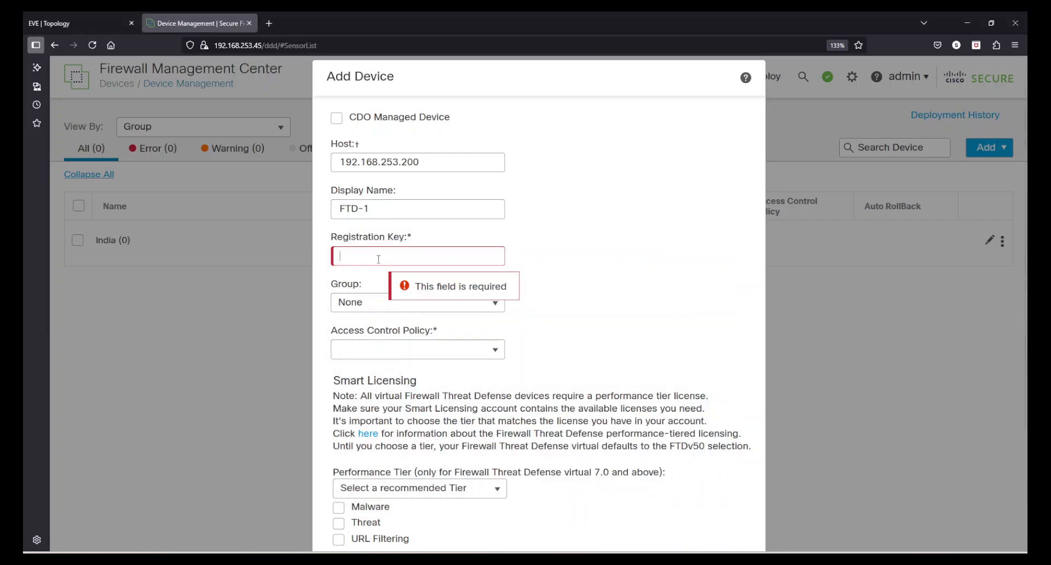
pyautogui.write('••••••')
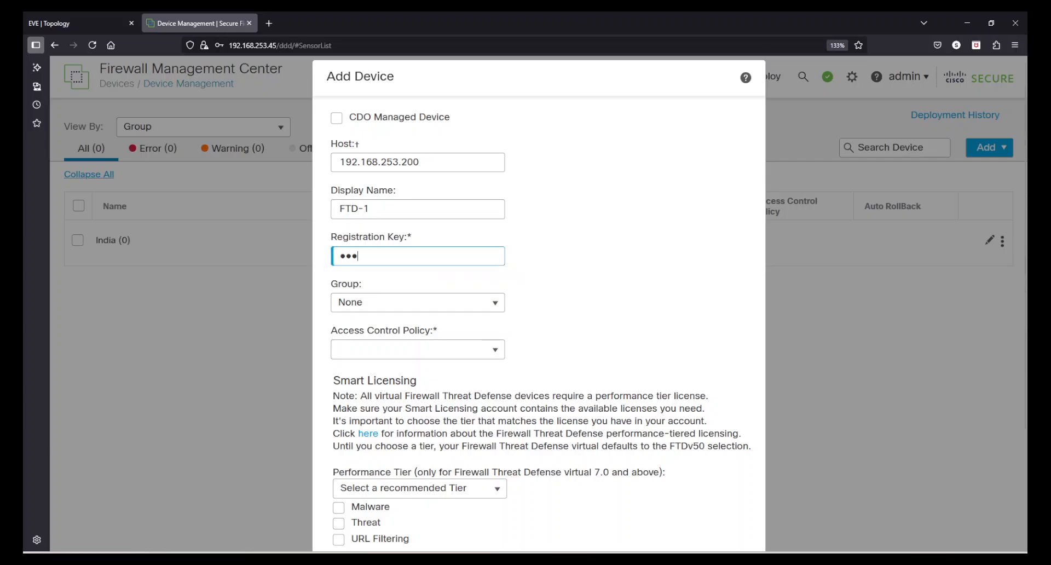
pyautogui.write('•')
# Assign FTD-1 to the India device group.
pyautogui.click(355, 303)
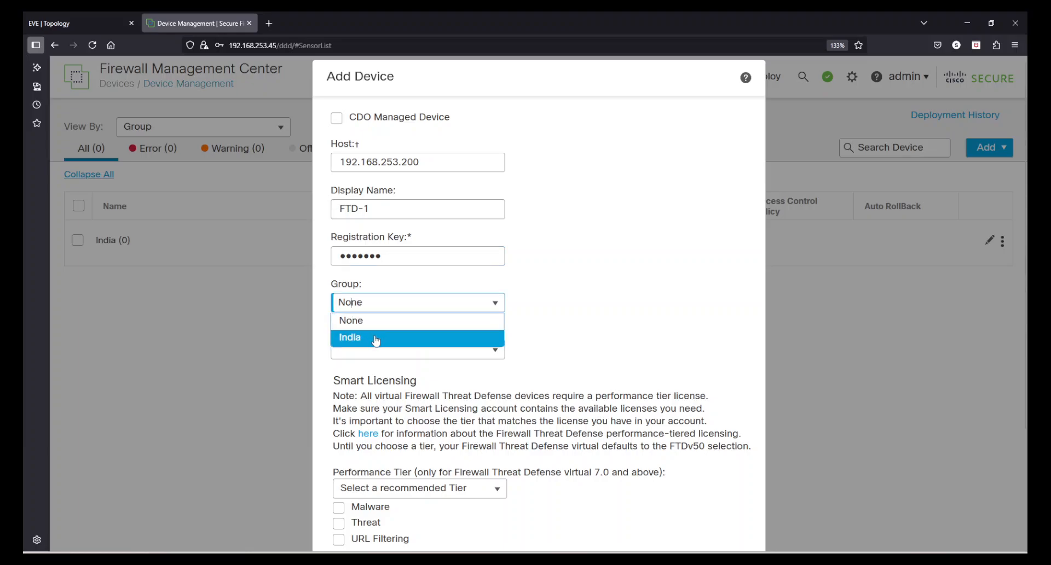
pyautogui.click(375, 338)
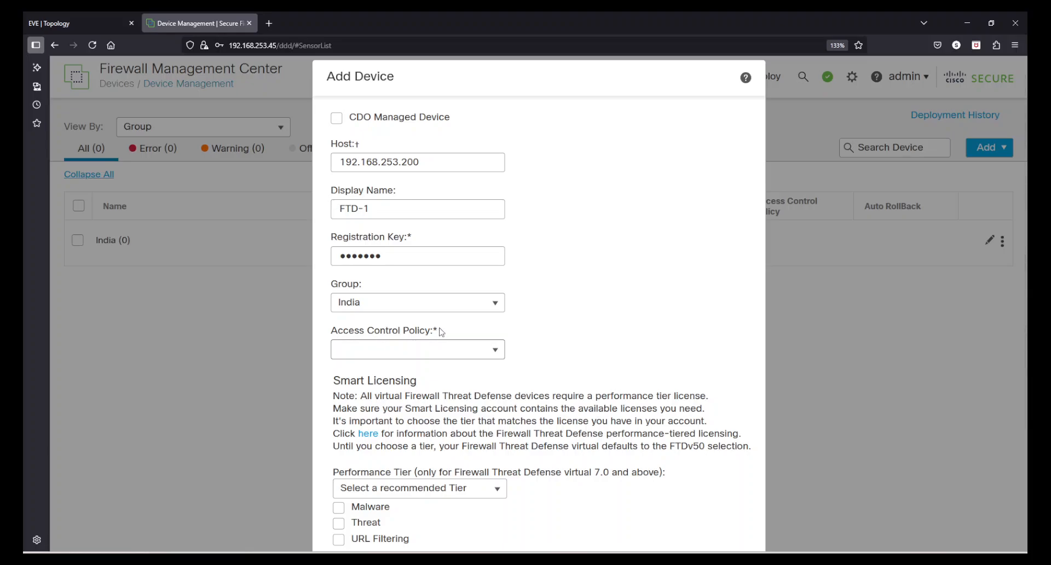
pyautogui.scroll(-3, 569, 330)
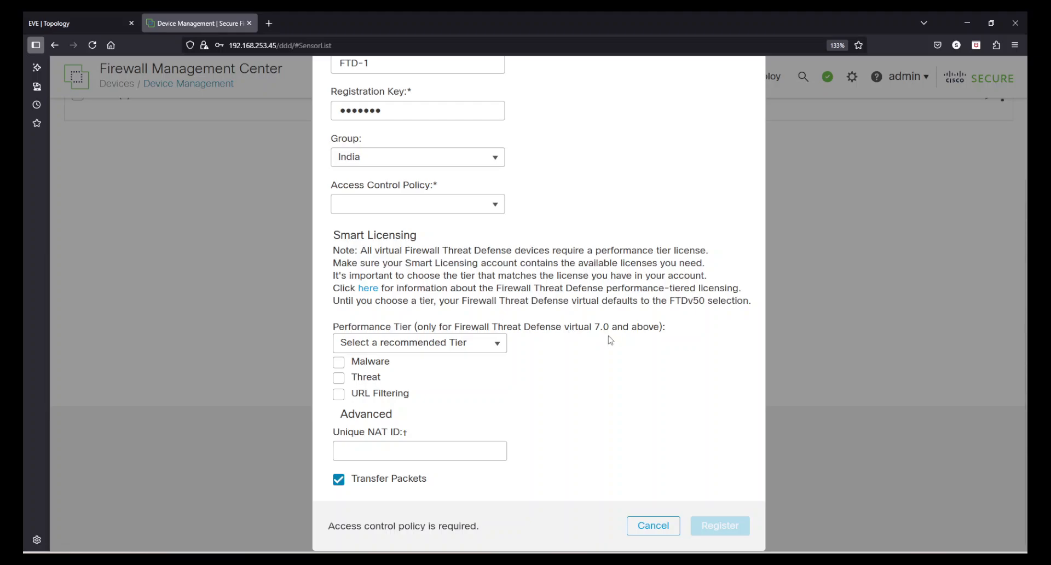
pyautogui.scroll(3, 623, 346)
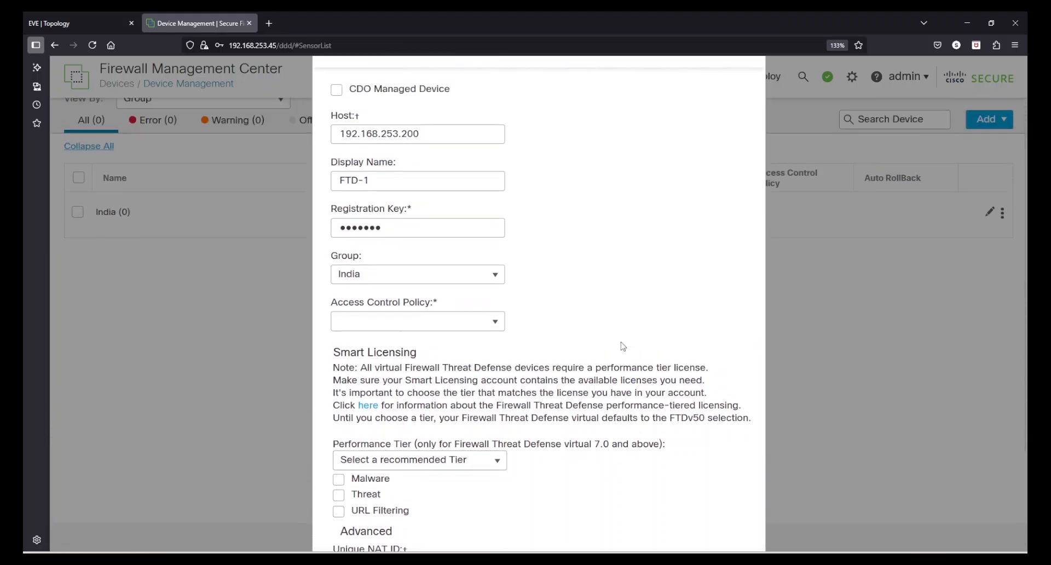
pyautogui.click(488, 356)
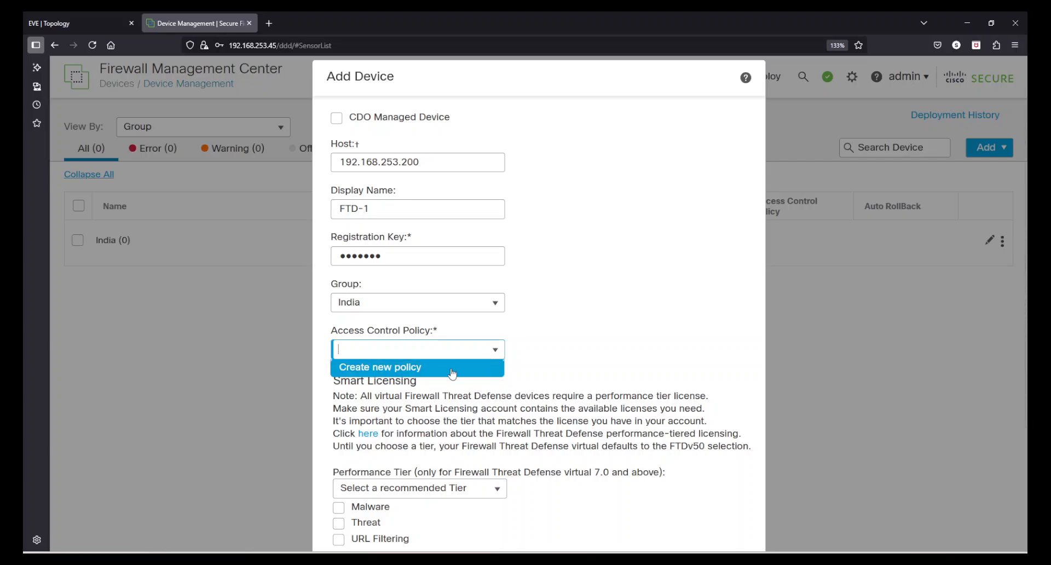
# Create and save policy India-Policy, described 'Policy for India FTD firewalls', base policy None.
pyautogui.click(401, 366)
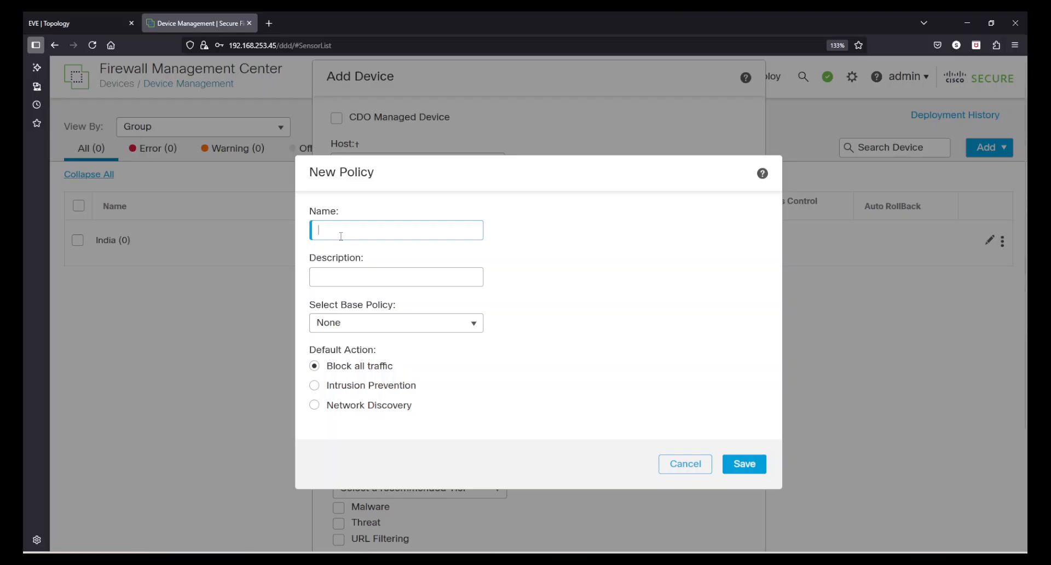
pyautogui.write('India-Policy')
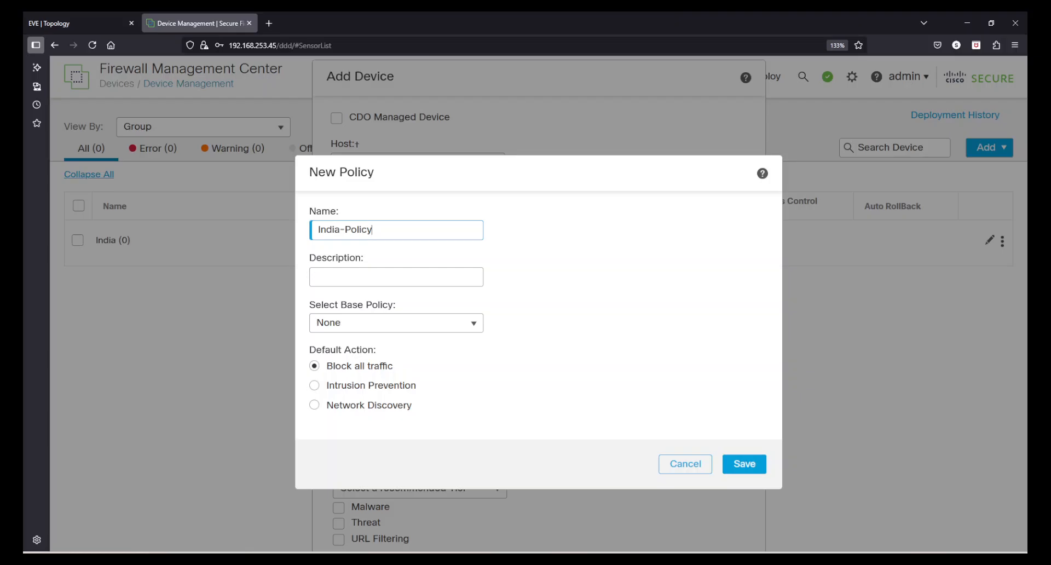
pyautogui.click(349, 278)
pyautogui.write('Policy for India FTD firew')
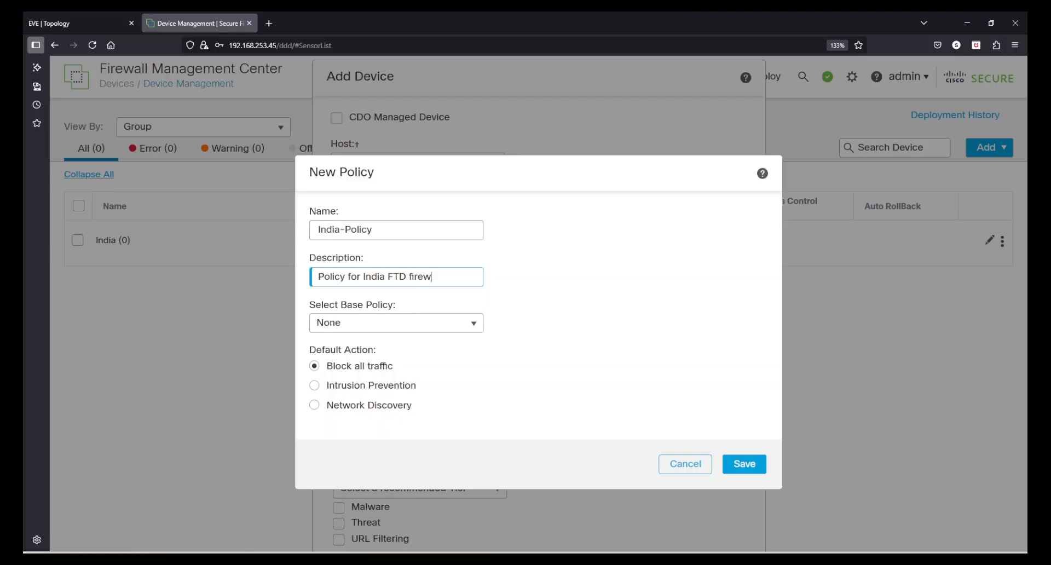
pyautogui.write('alls')
pyautogui.click(469, 325)
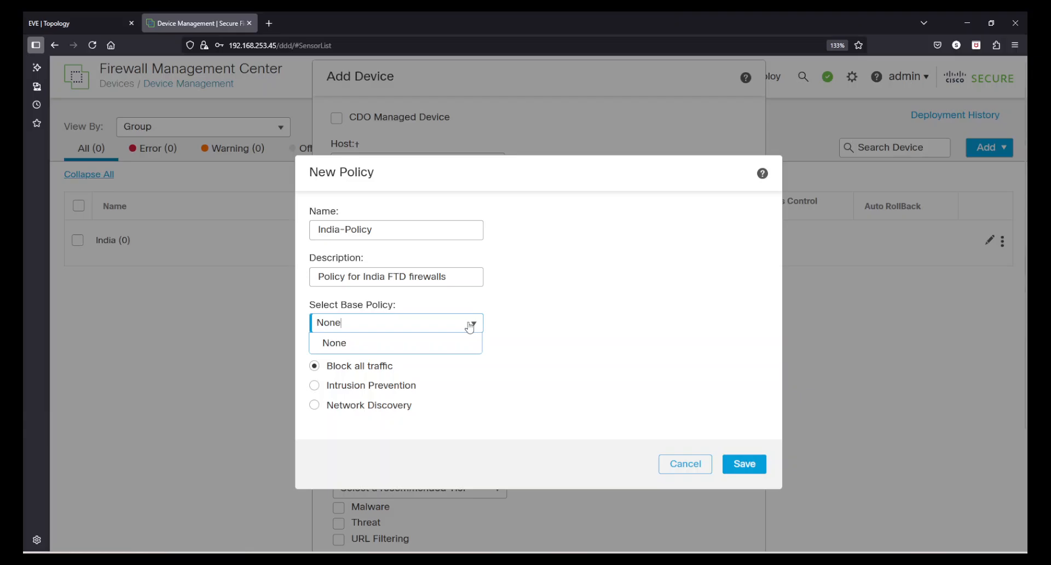
pyautogui.click(597, 299)
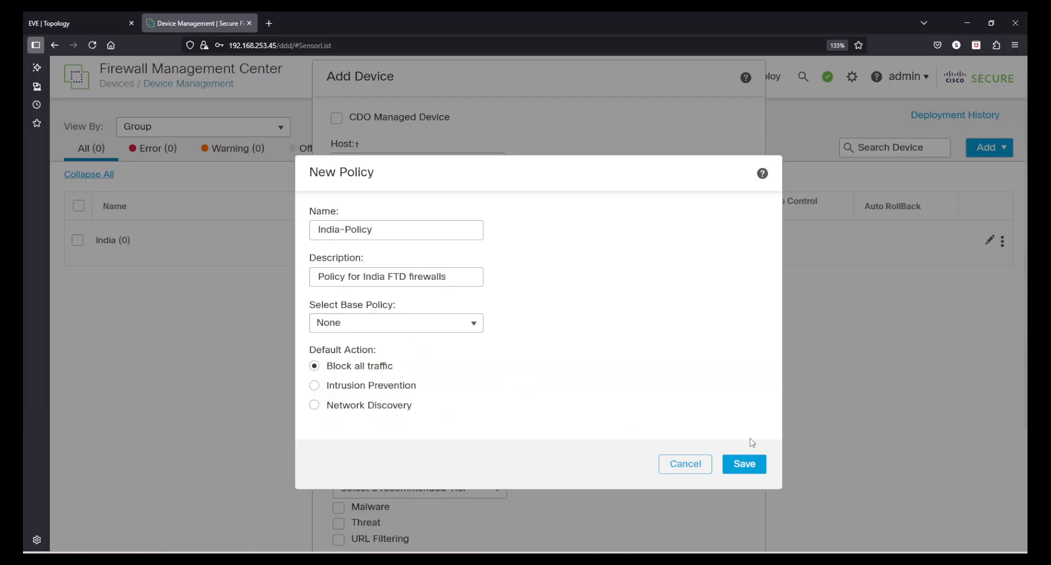
pyautogui.click(754, 463)
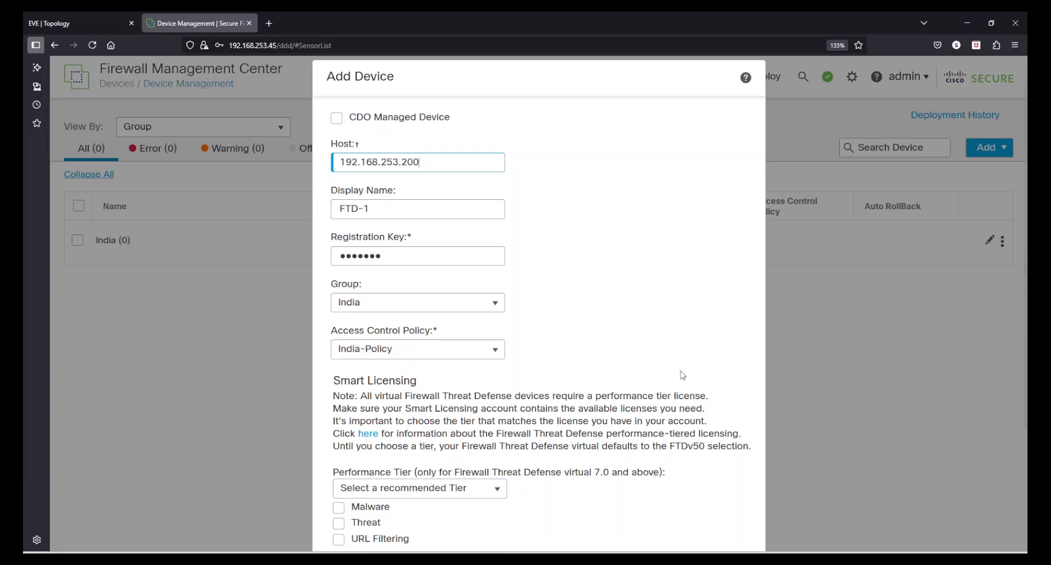
# Choose performance tier FTDv10 and tick the Malware, Threat and URL Filtering licences.
pyautogui.scroll(-3, 668, 374)
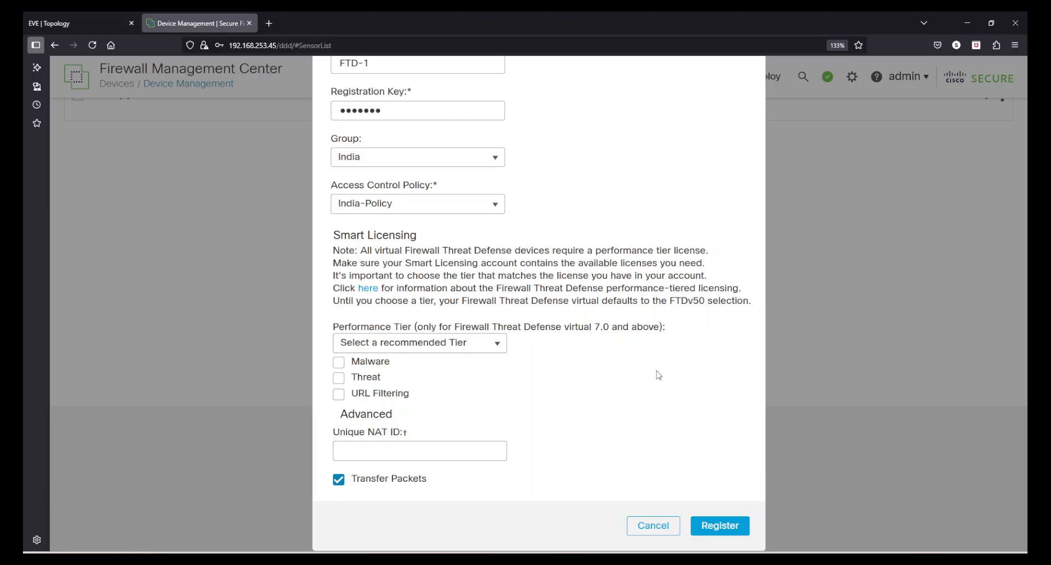
pyautogui.click(505, 351)
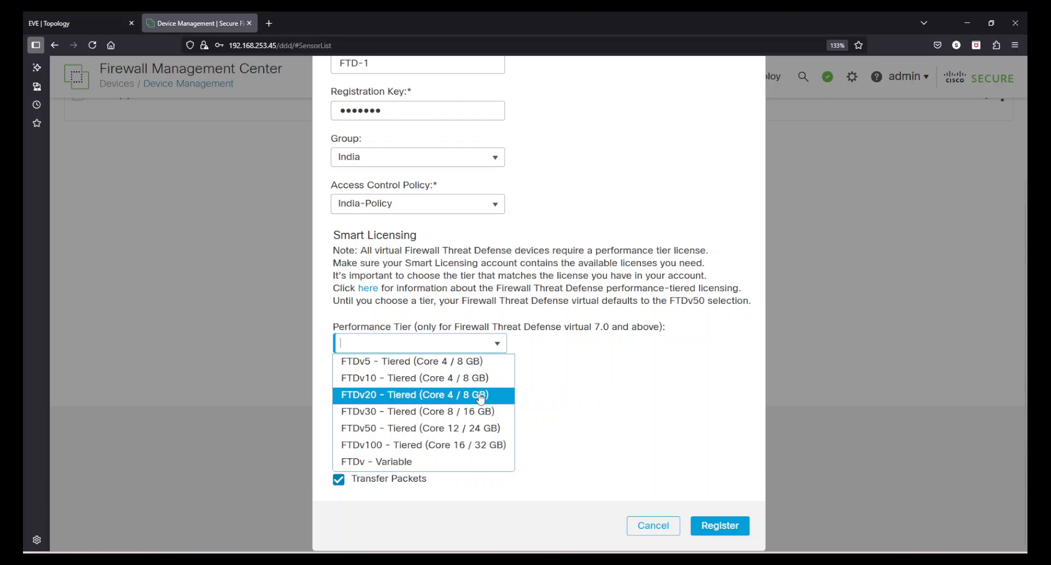
pyautogui.click(350, 397)
pyautogui.click(444, 349)
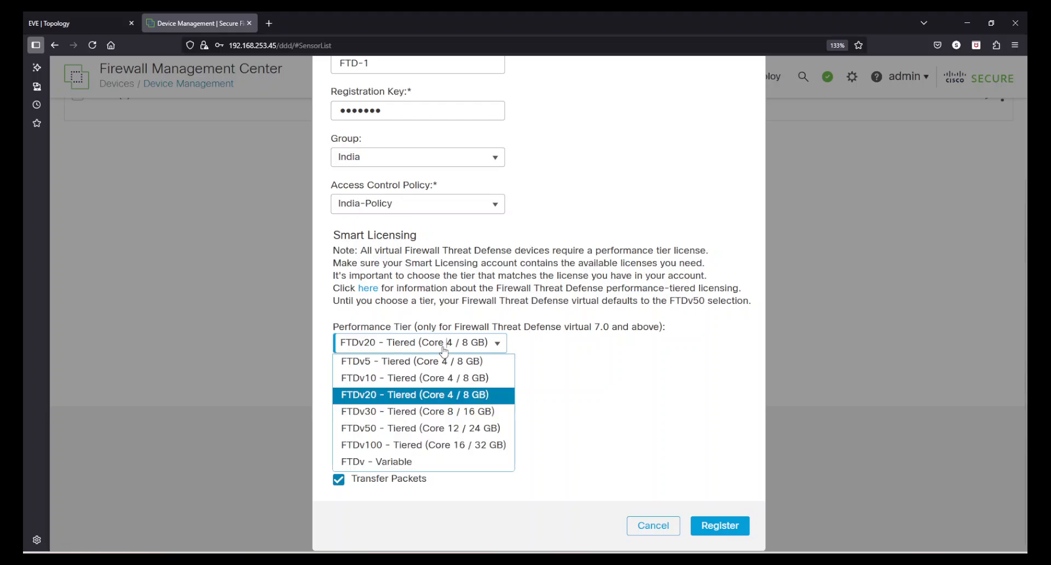
pyautogui.click(448, 379)
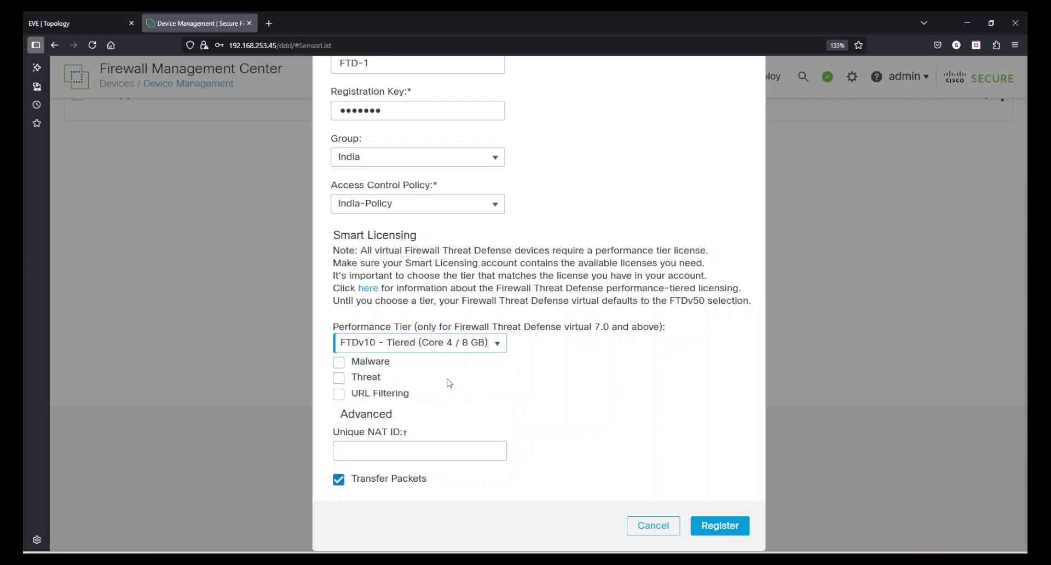
pyautogui.click(341, 365)
pyautogui.click(339, 378)
pyautogui.click(340, 396)
# Register FTD-1 and decline the browser's password-save prompt.
pyautogui.click(720, 526)
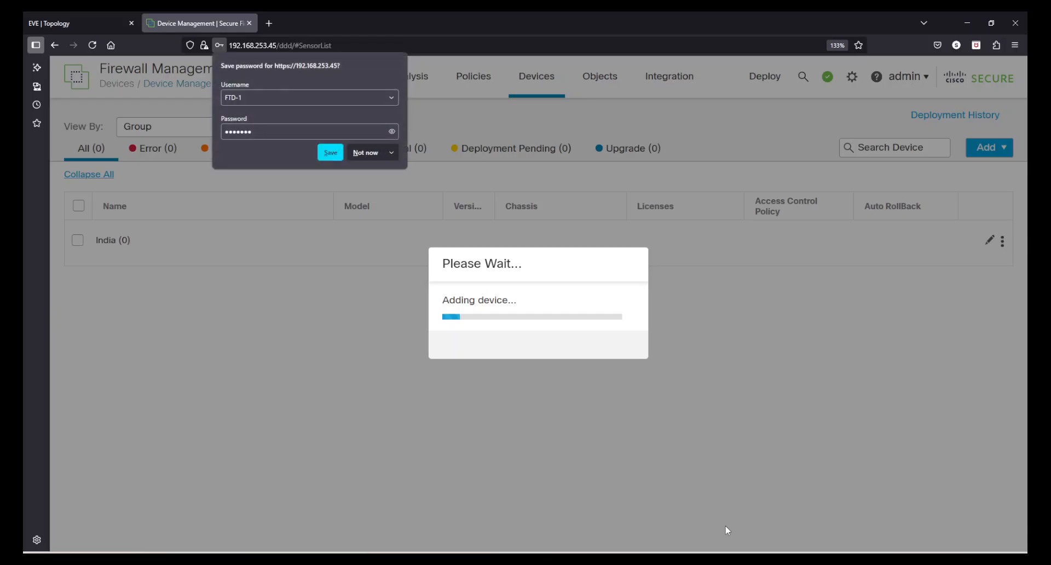
pyautogui.click(364, 153)
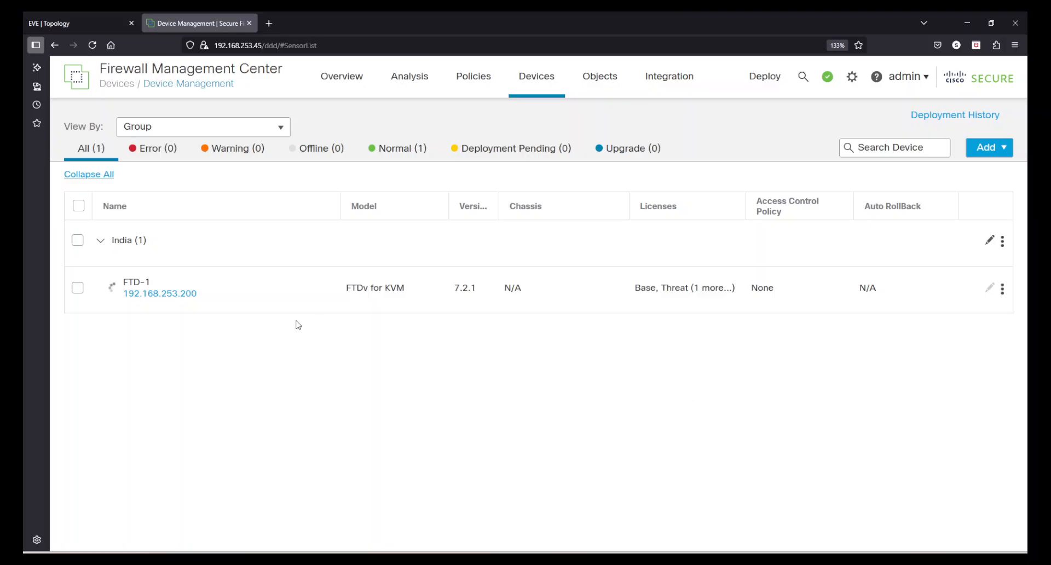
# Open Notifications > Tasks to follow the Register, SFTunnel and Discovery tasks.
pyautogui.click(827, 80)
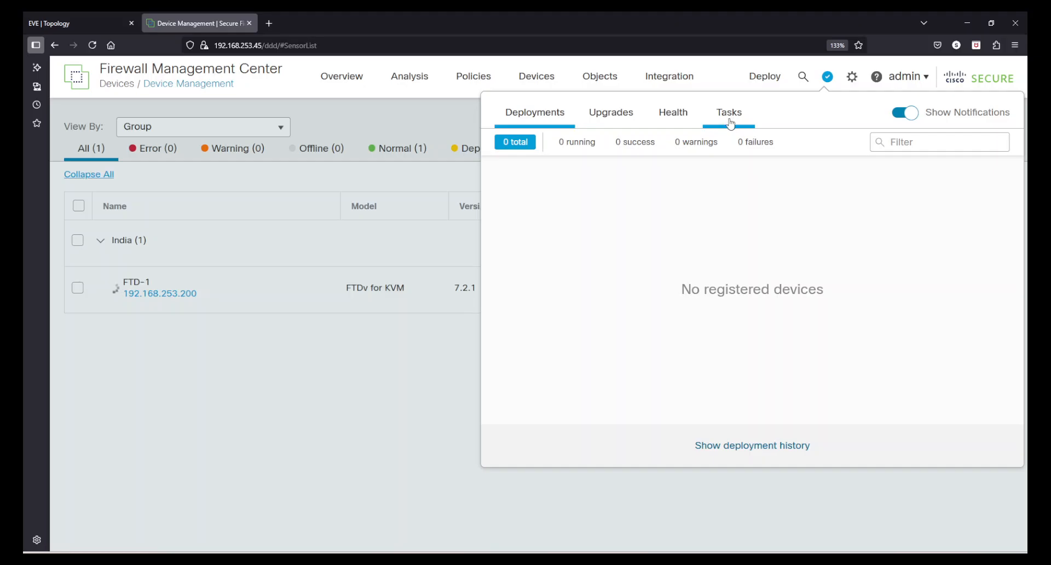
pyautogui.click(733, 122)
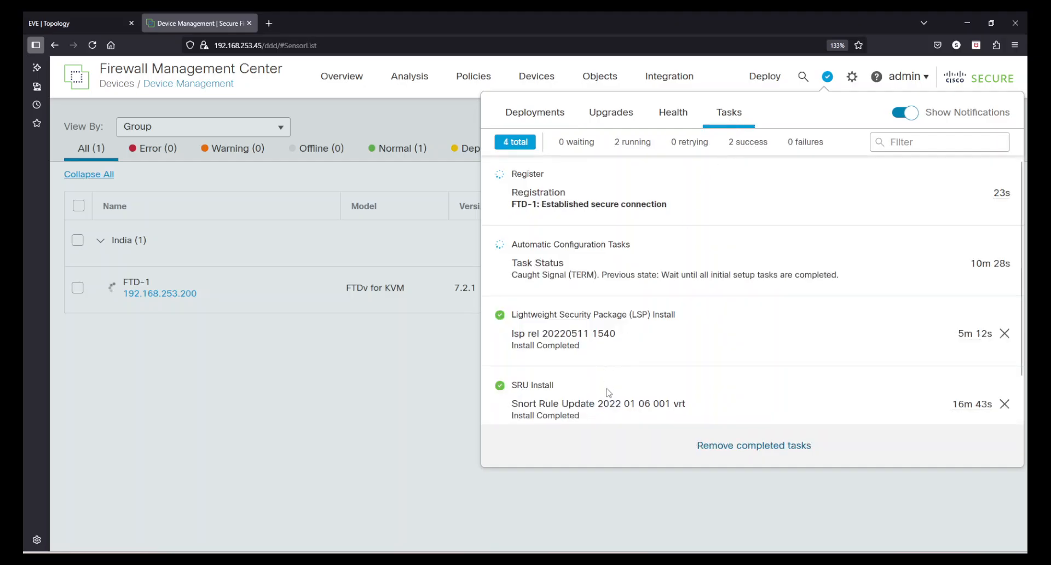
pyautogui.scroll(-2, 610, 394)
pyautogui.scroll(2, 610, 394)
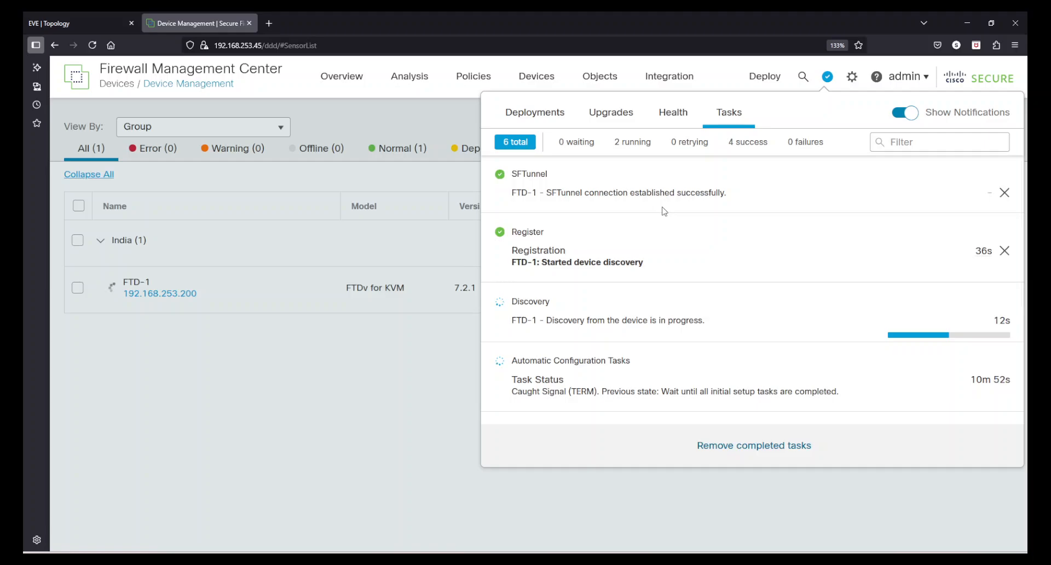
pyautogui.moveTo(560, 192); pyautogui.dragTo(716, 202)
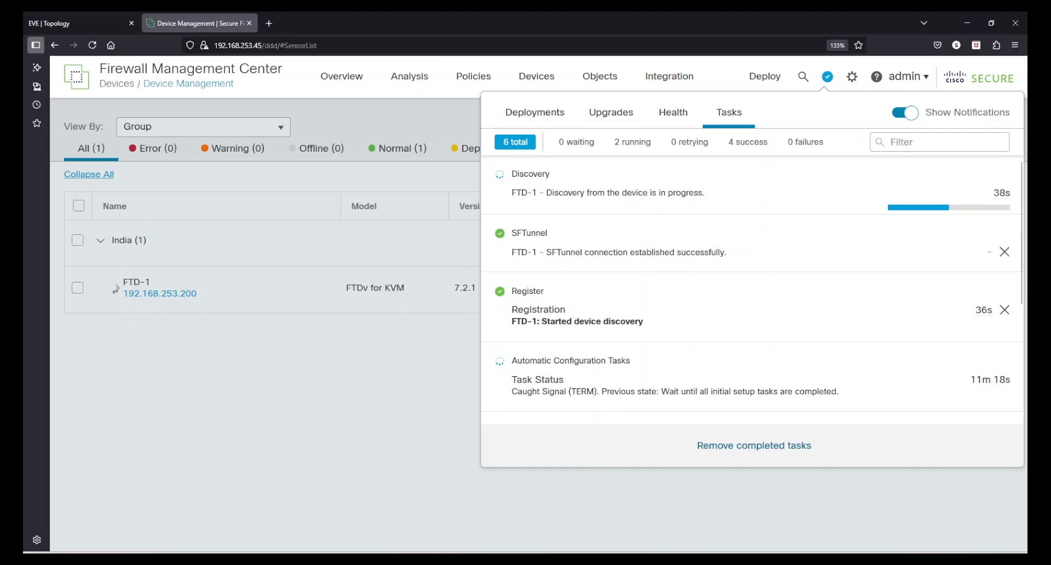
# Bring up the FTD console, move it higher, then hide it again.
pyautogui.click(710, 560)
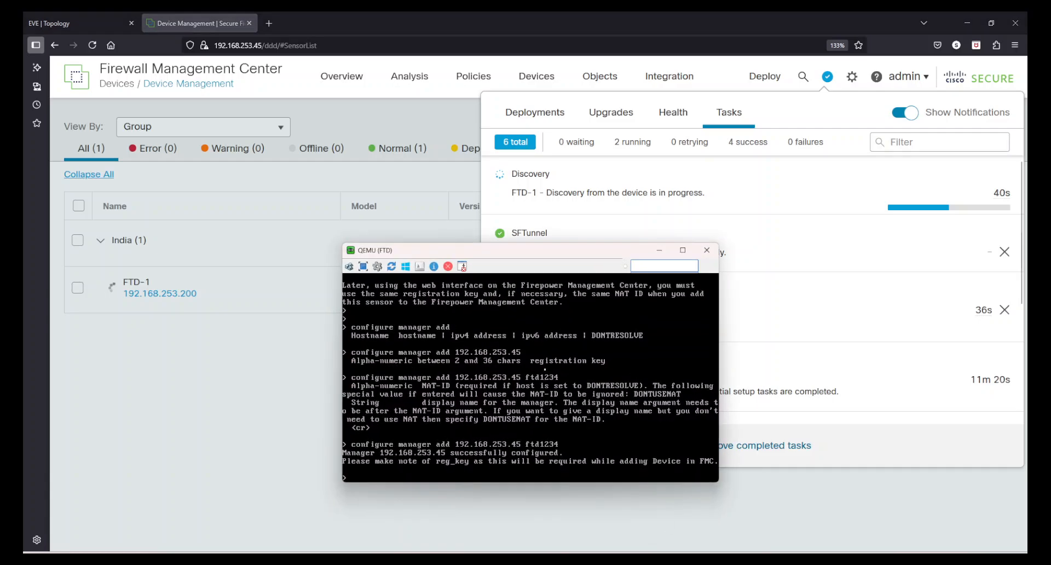
pyautogui.moveTo(522, 254); pyautogui.dragTo(543, 223)
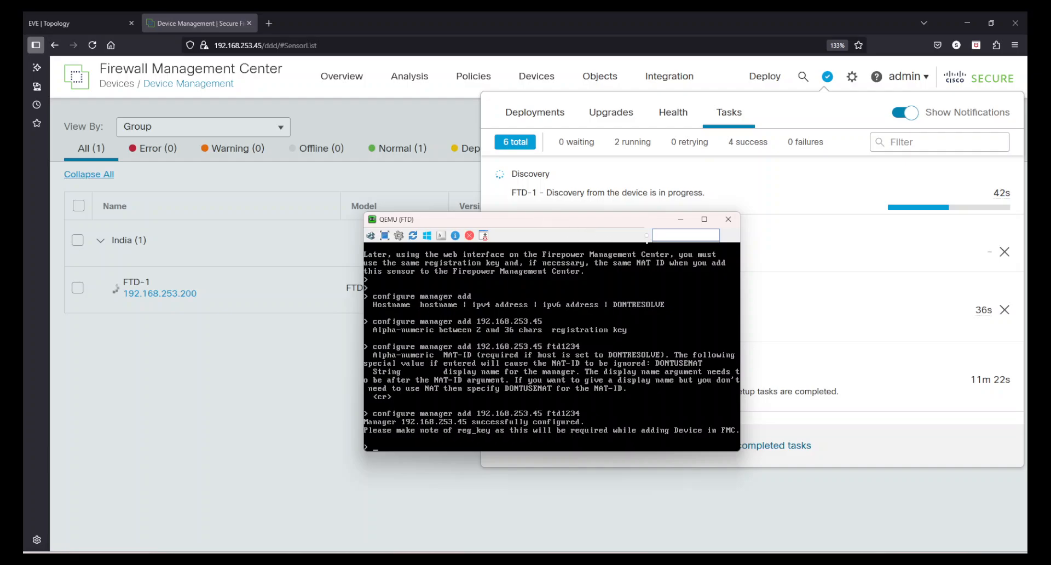
pyautogui.click(727, 219)
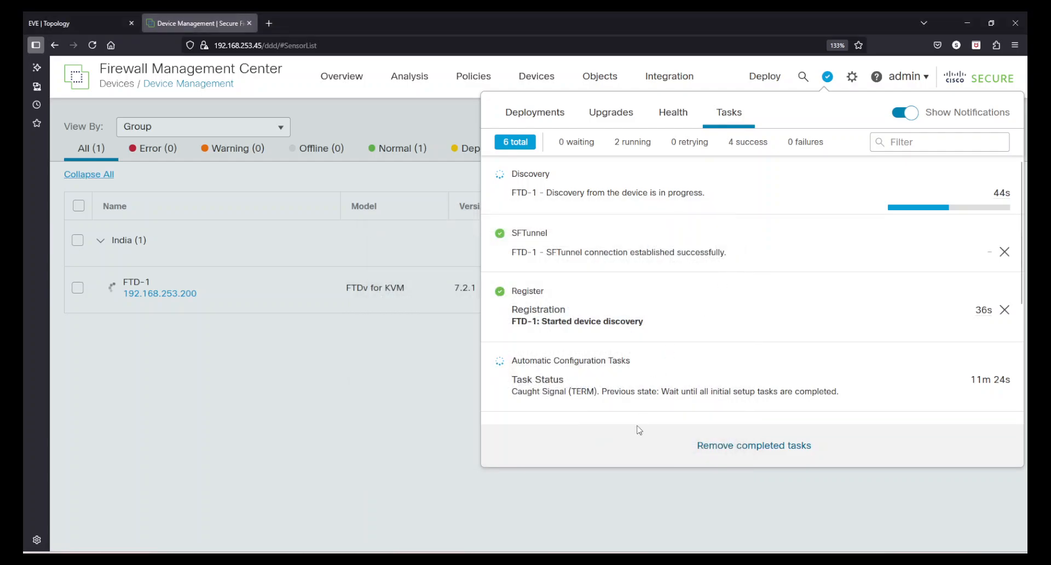
# Launch PuTTY, connect to 192.168.253.200, then close the inactive session window.
pyautogui.press('super')
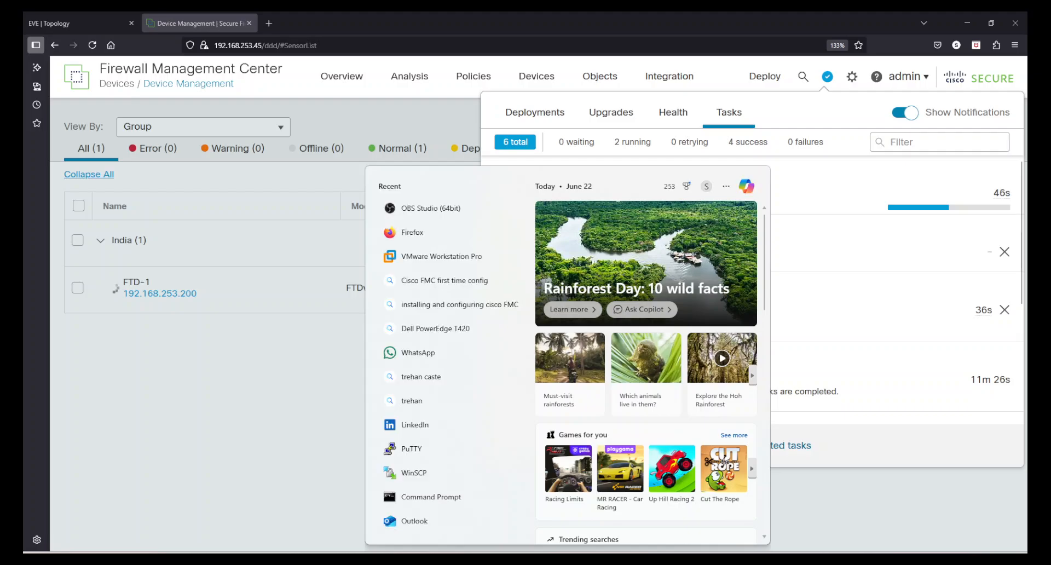
pyautogui.write('putty')
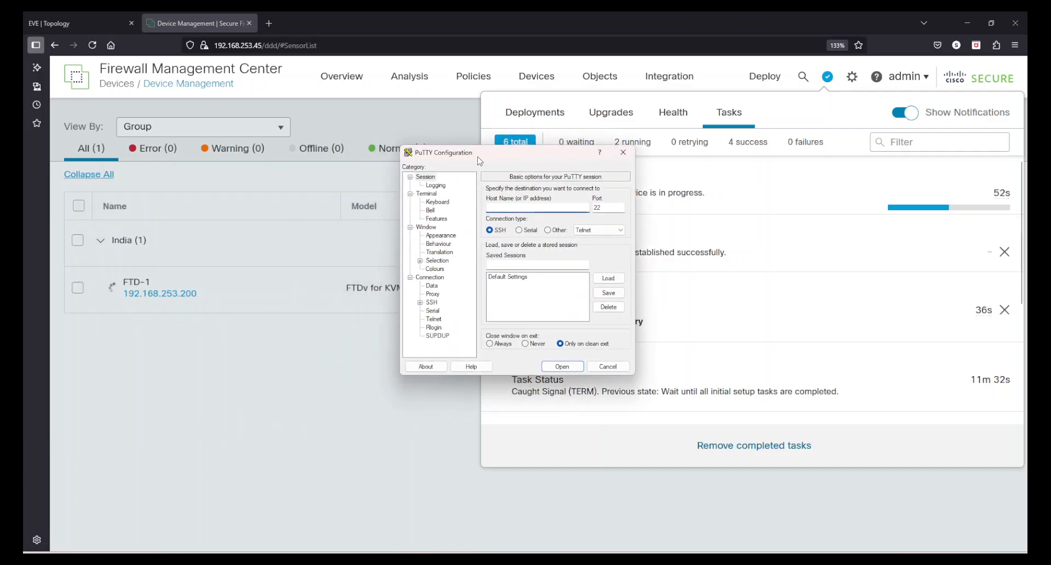
pyautogui.write('192.168')
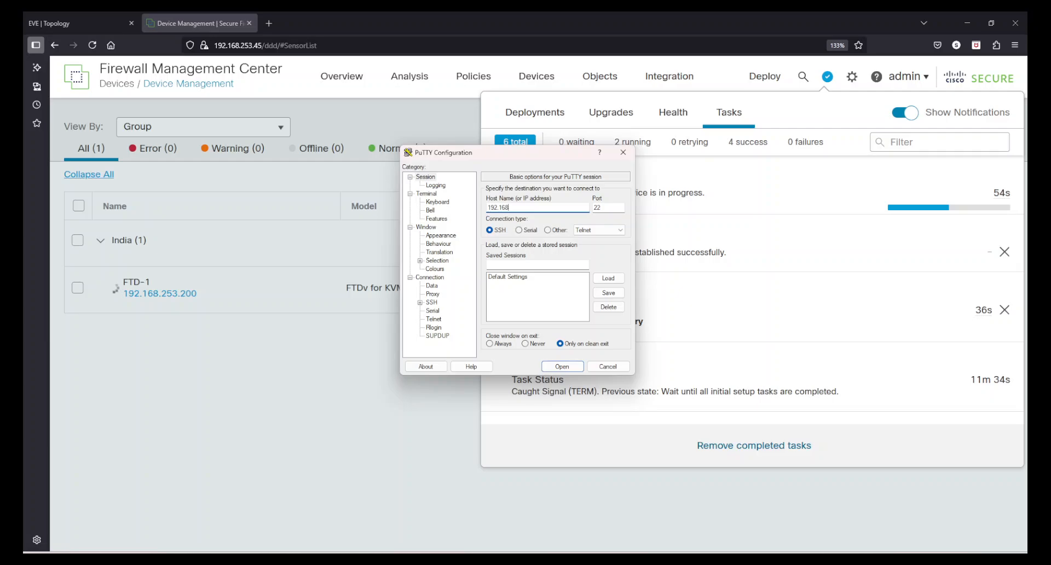
pyautogui.write('.253.200')
pyautogui.press('Return')
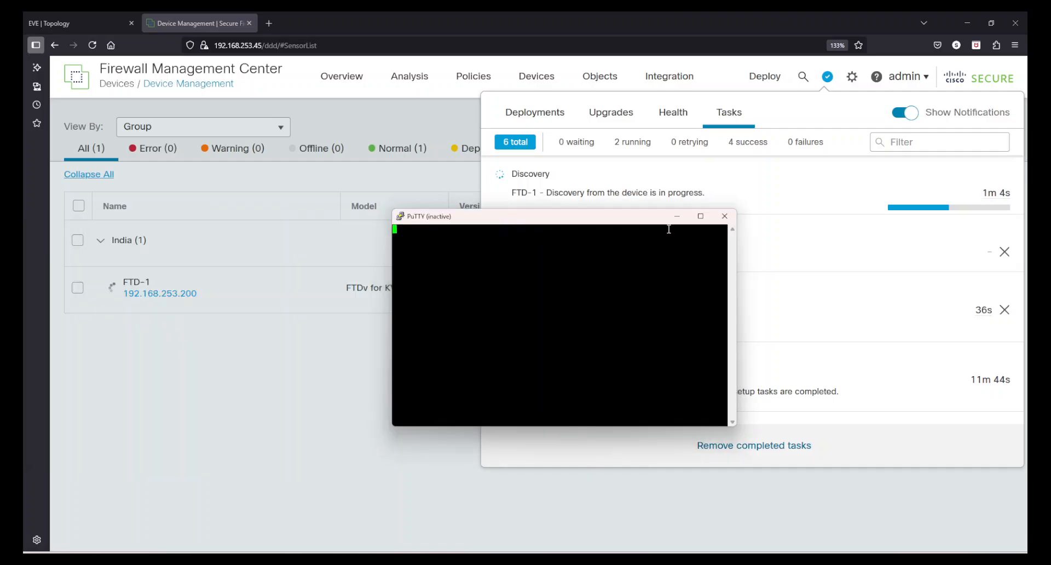
pyautogui.click(726, 218)
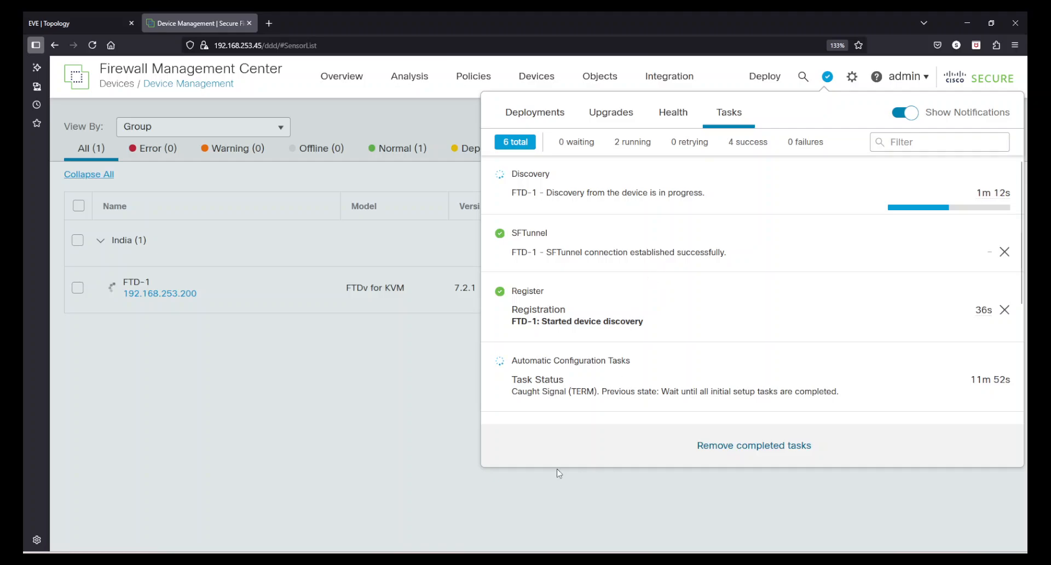
# Open the FTD node's QEMU console from the EVE-NG topology.
pyautogui.click(78, 21)
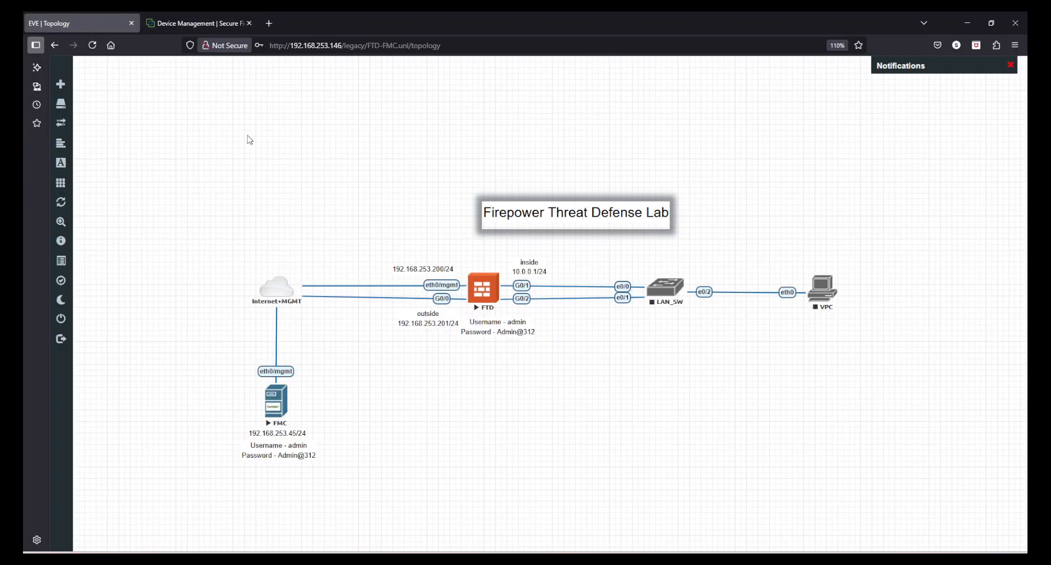
pyautogui.click(480, 294)
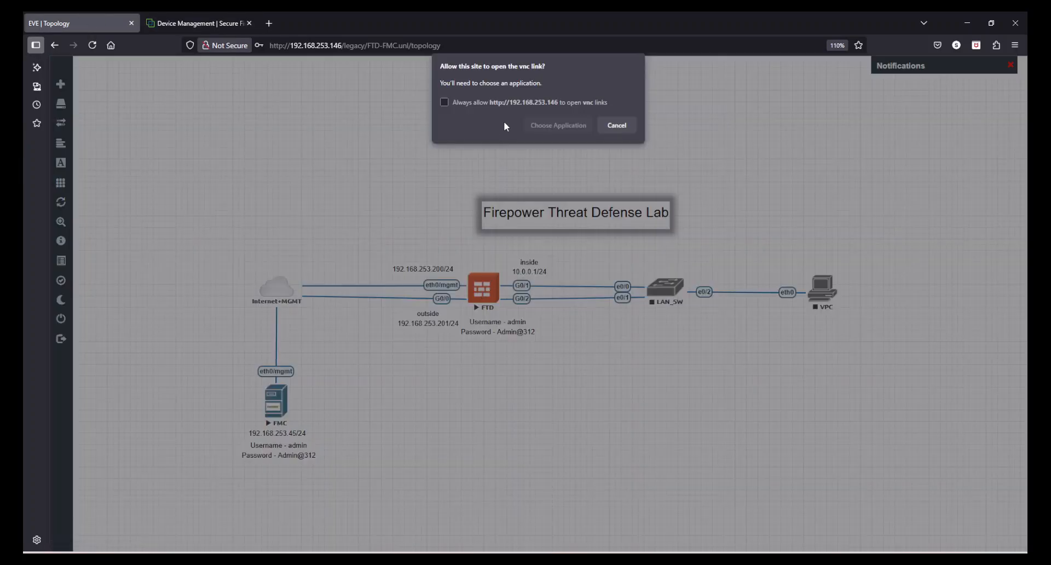
pyautogui.click(558, 124)
pyautogui.click(567, 198)
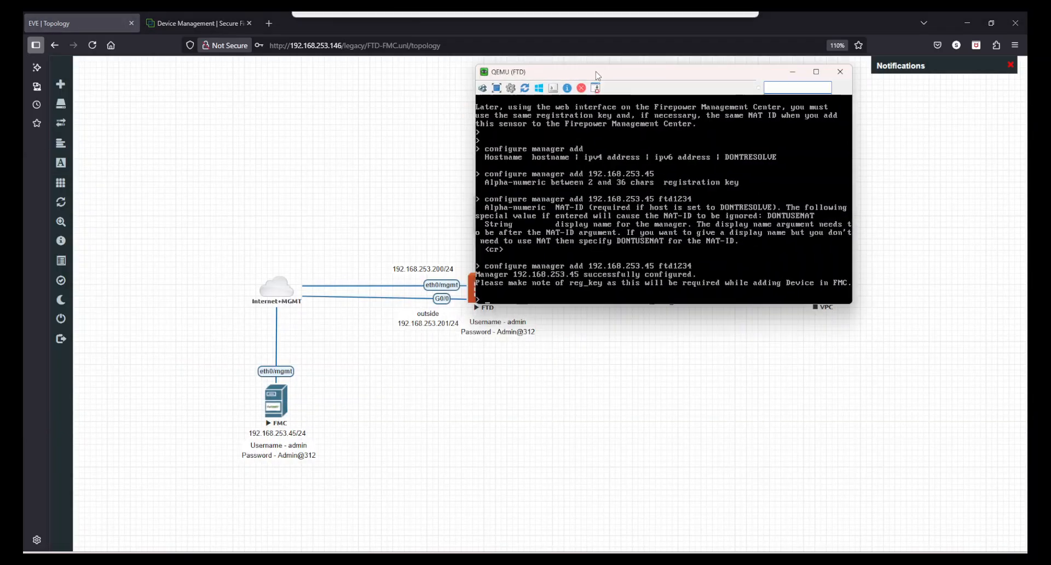
pyautogui.moveTo(595, 75); pyautogui.dragTo(534, 159)
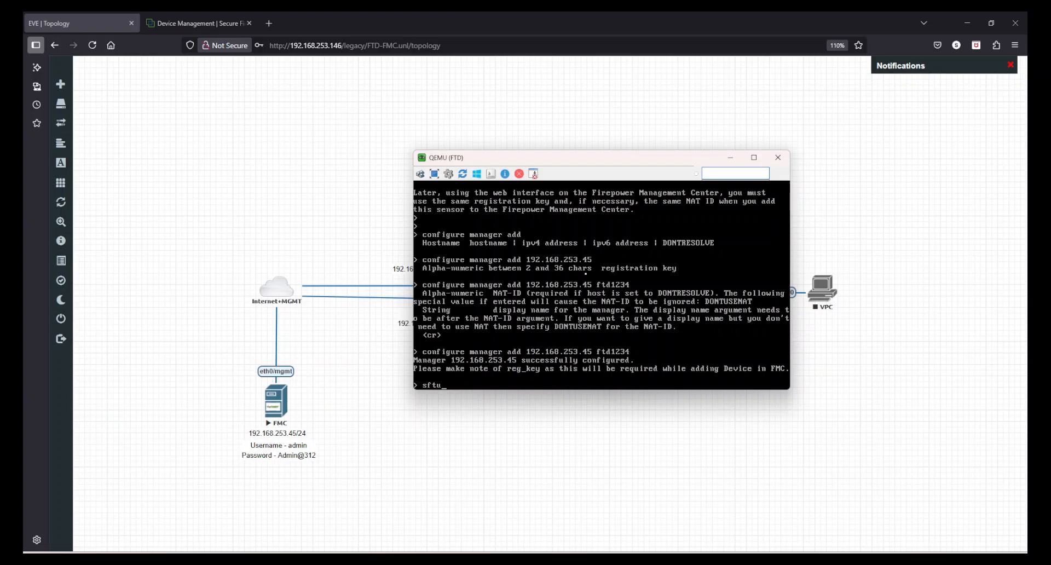
# Run sftunnel-status, page through its full output, then minimize the console.
pyautogui.press('Tab')
pyautogui.press('Return')
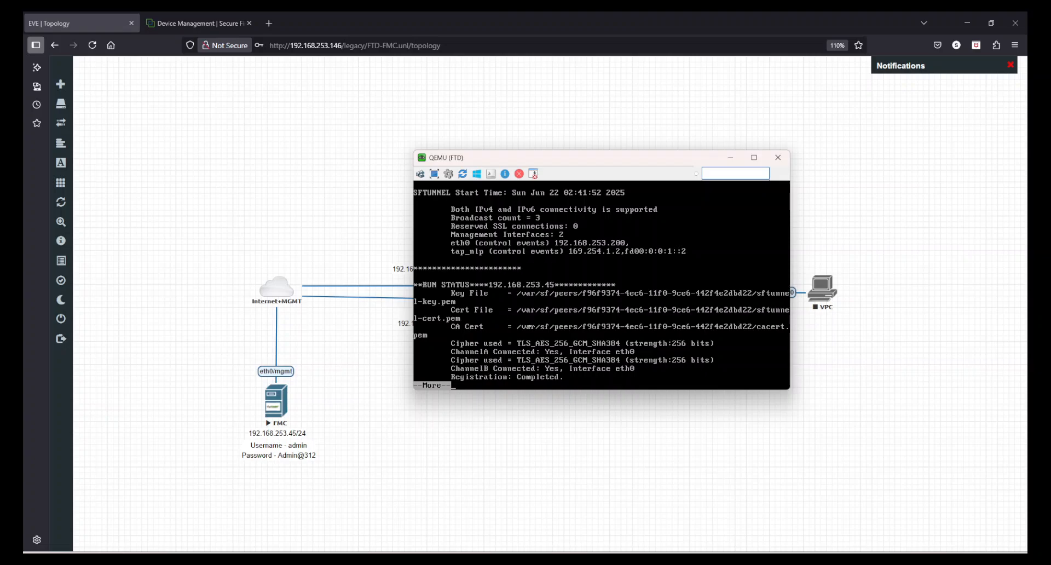
pyautogui.press('space')
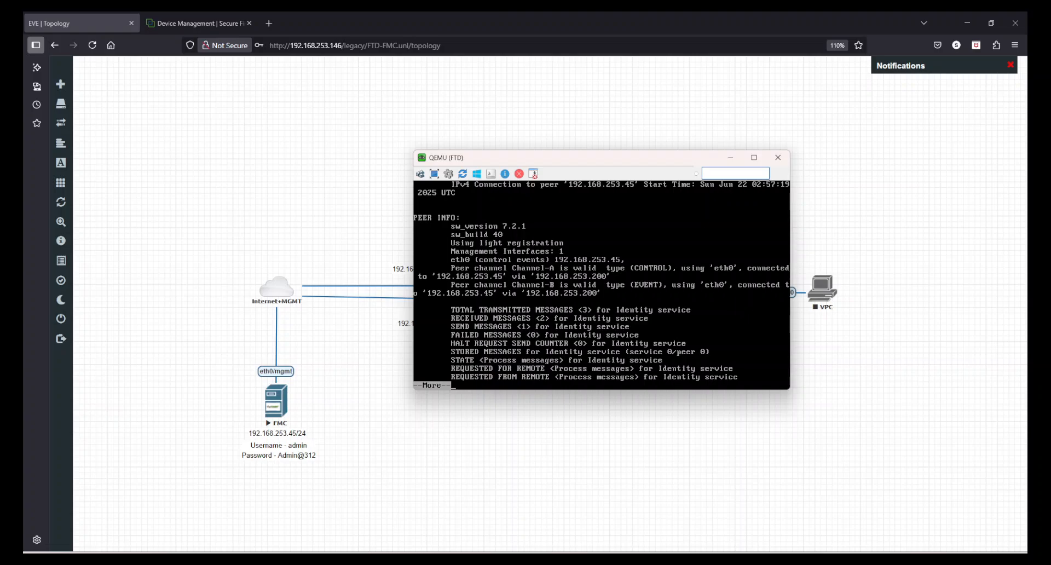
pyautogui.press('space')
pyautogui.press('space')
pyautogui.press('space')
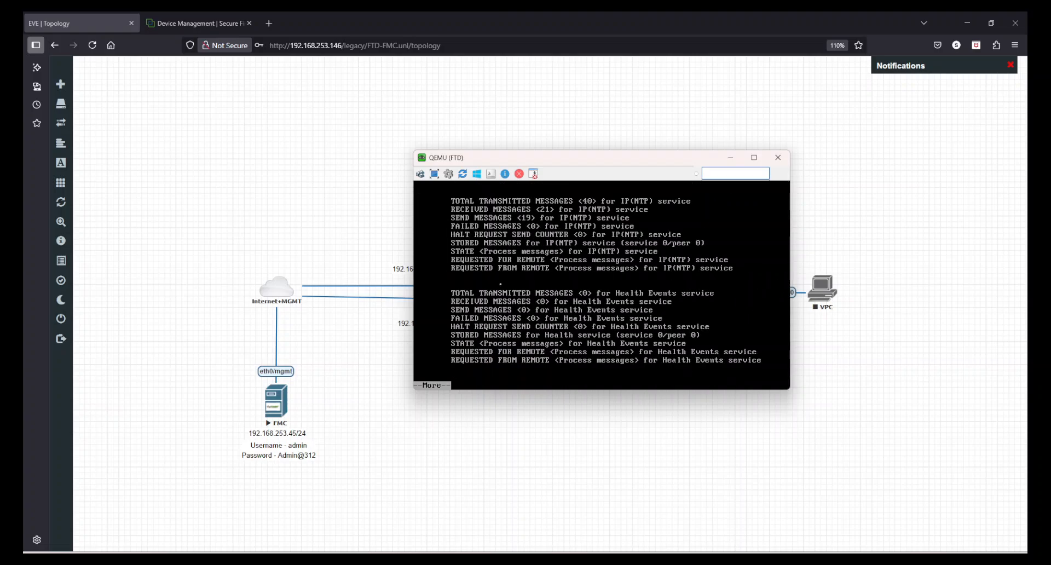
pyautogui.press('space')
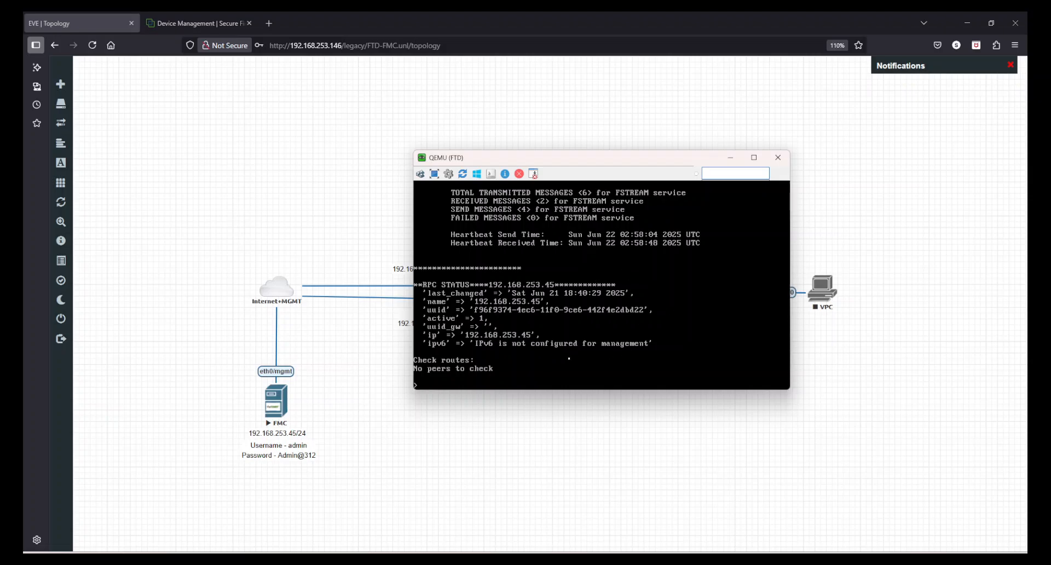
pyautogui.click(731, 158)
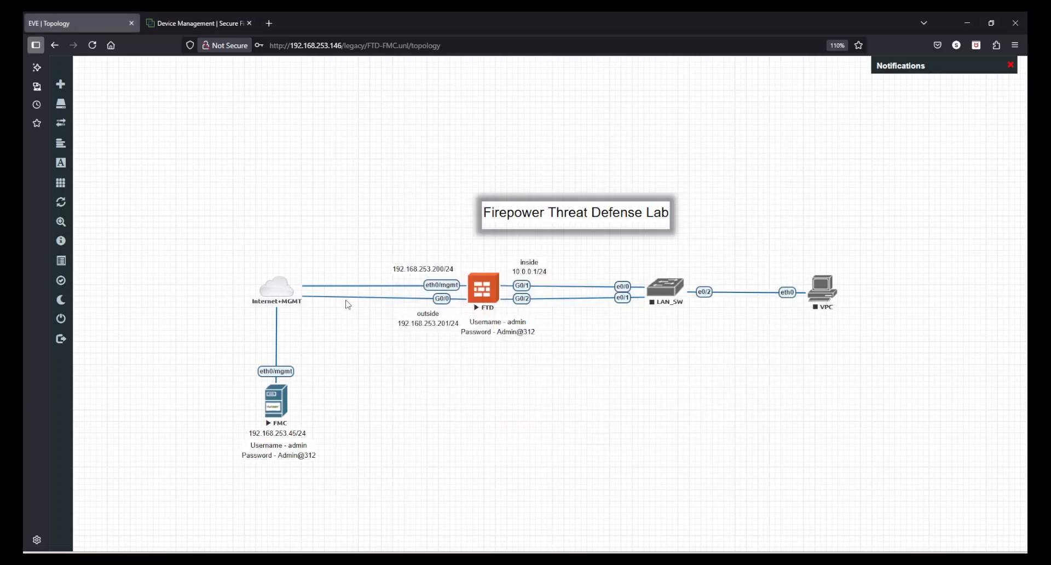
# Return to the Management Center and close the open tasks panel.
pyautogui.click(189, 16)
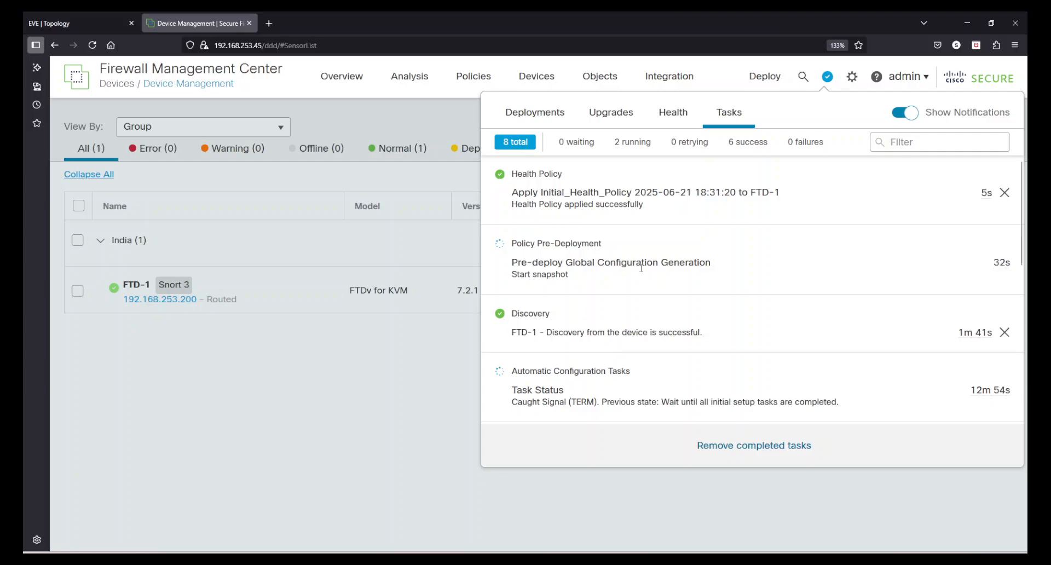
pyautogui.scroll(-3, 613, 318)
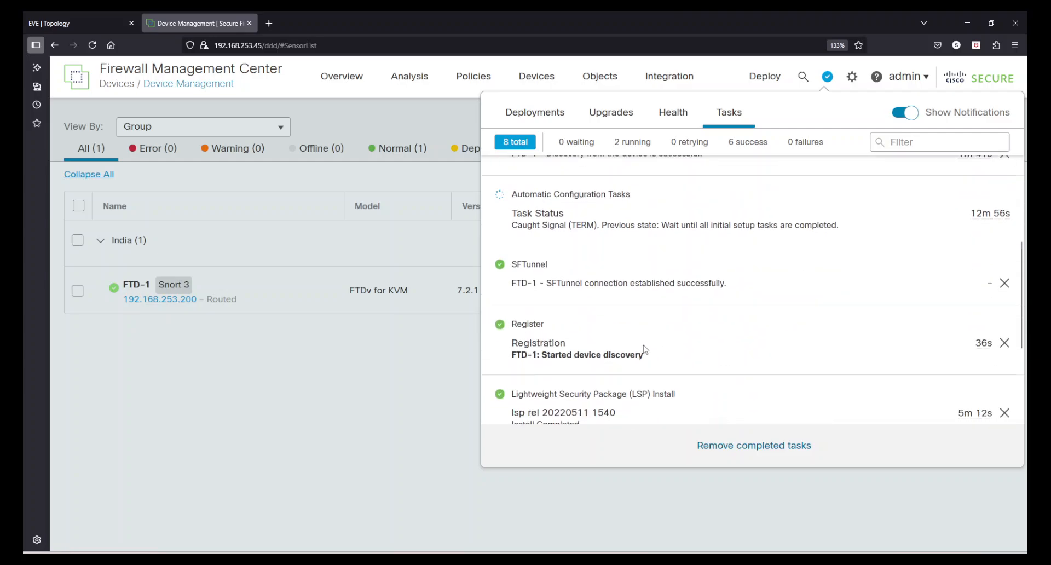
pyautogui.scroll(3, 644, 349)
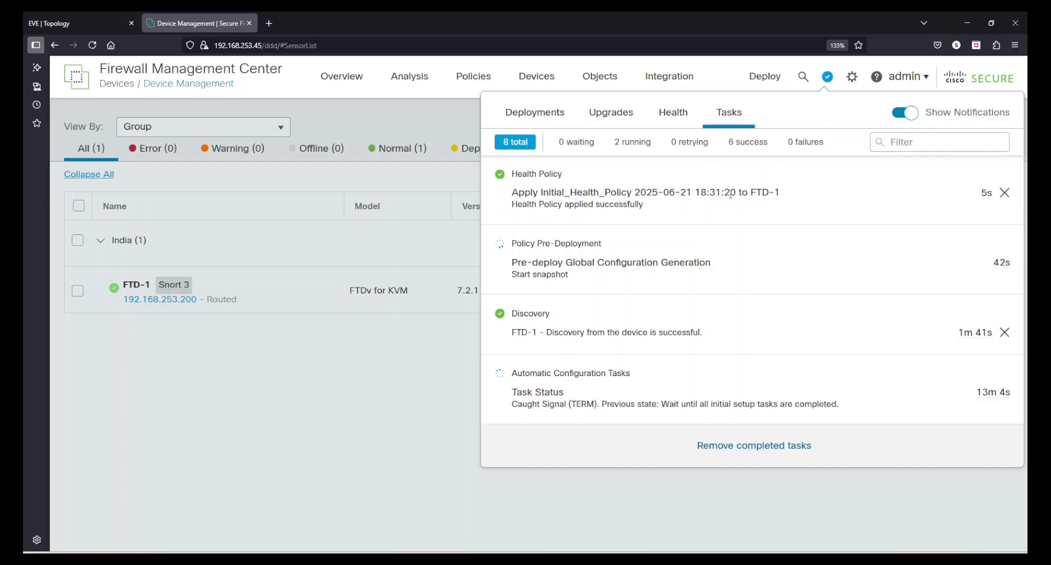
pyautogui.scroll(-5, 607, 312)
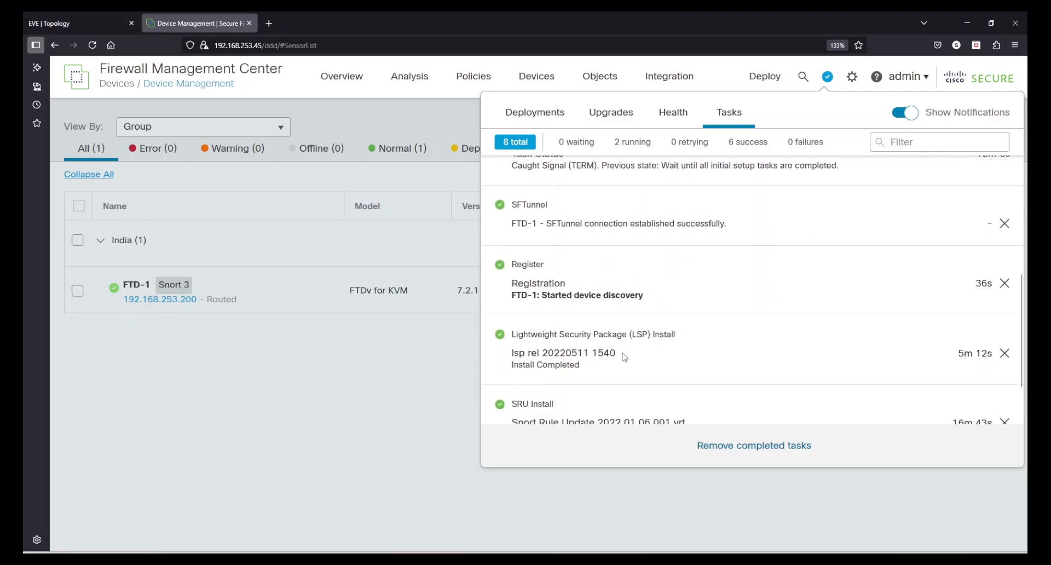
pyautogui.scroll(3, 622, 354)
pyautogui.scroll(3, 625, 356)
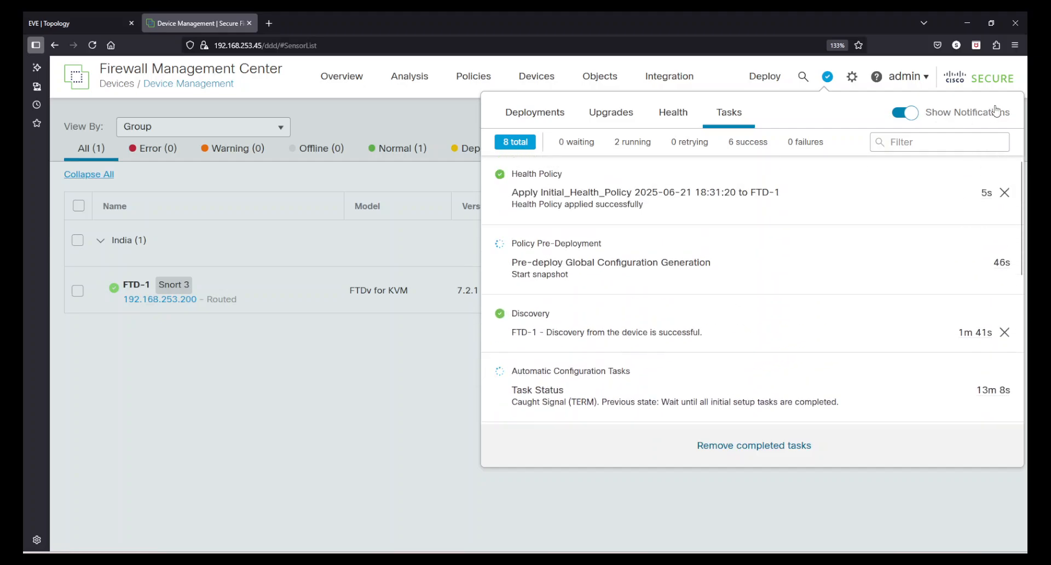
pyautogui.click(363, 396)
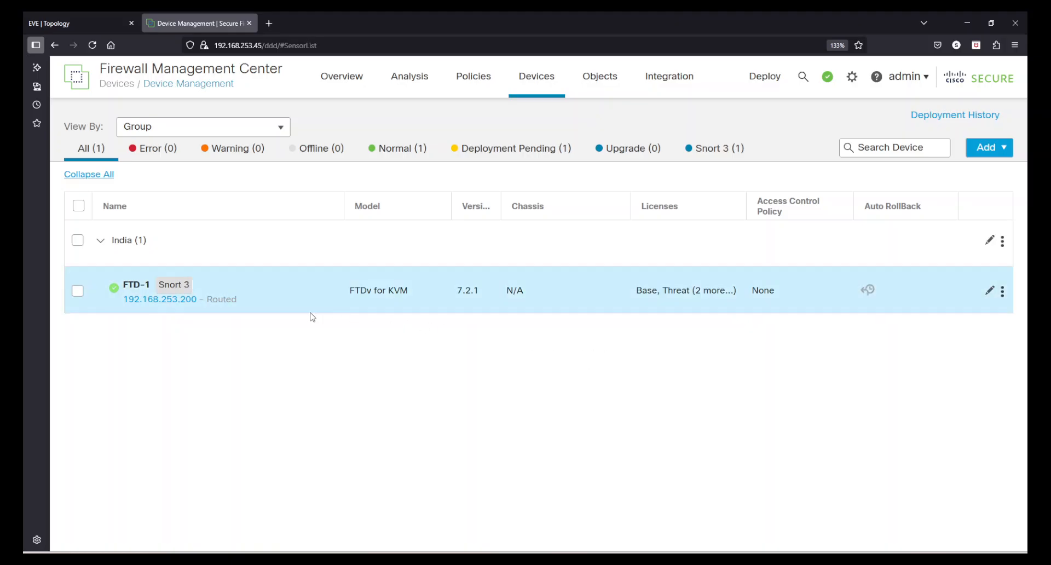
# Look over the running tasks list again, then close it.
pyautogui.moveTo(158, 296)
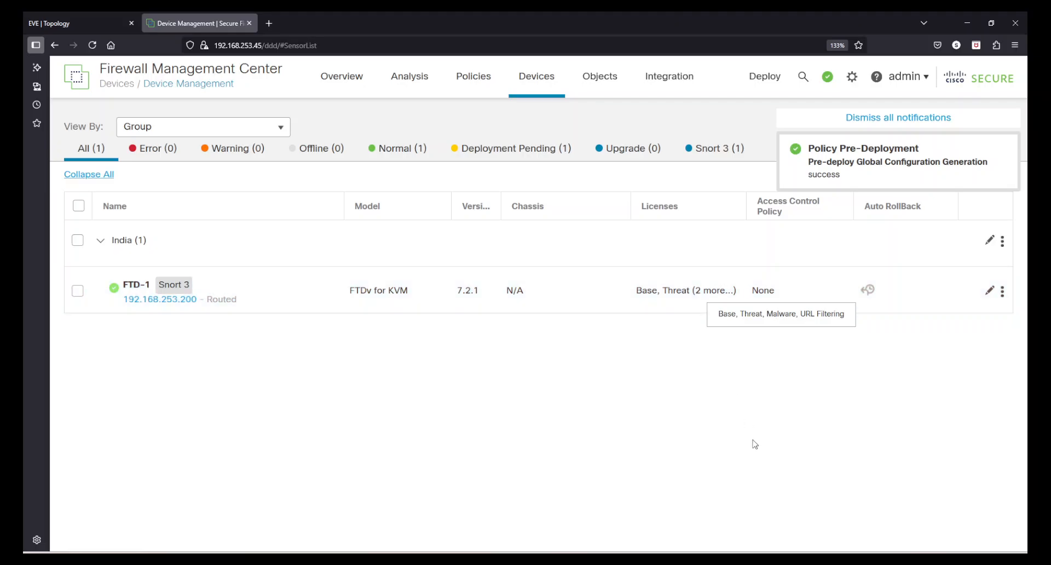
pyautogui.click(824, 81)
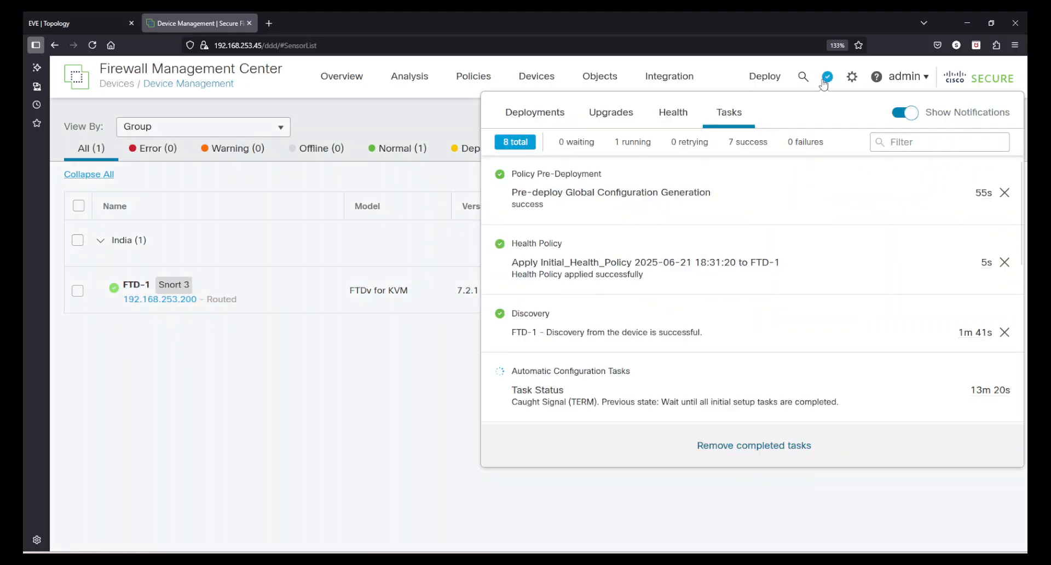
pyautogui.scroll(-3, 629, 382)
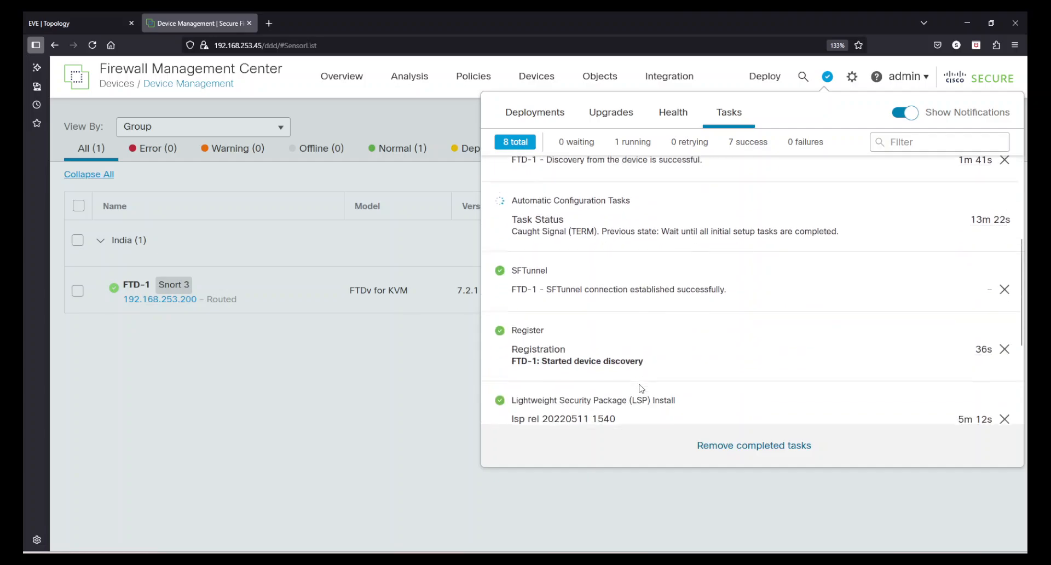
pyautogui.scroll(2, 642, 389)
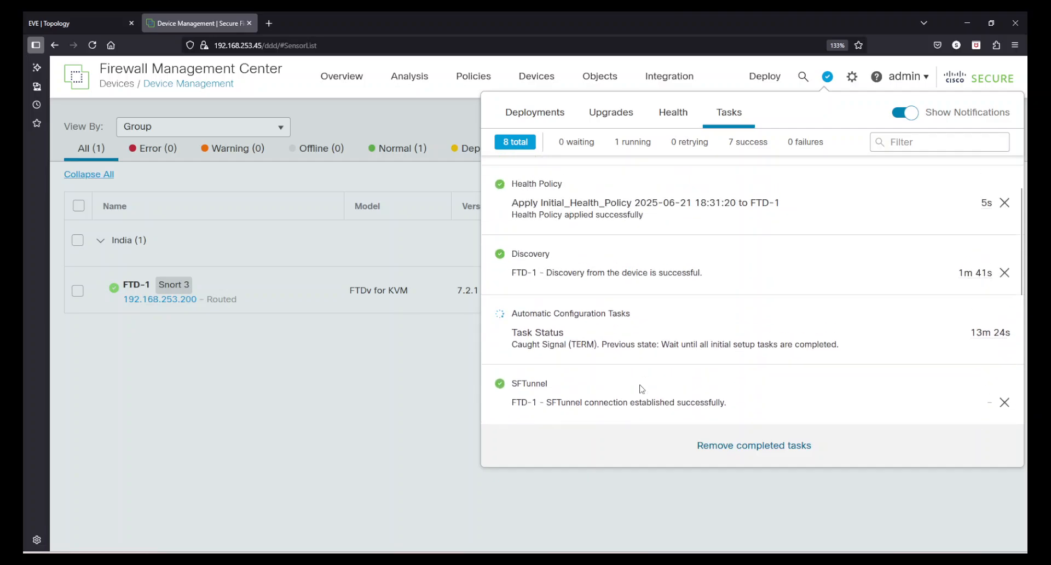
pyautogui.scroll(1, 640, 384)
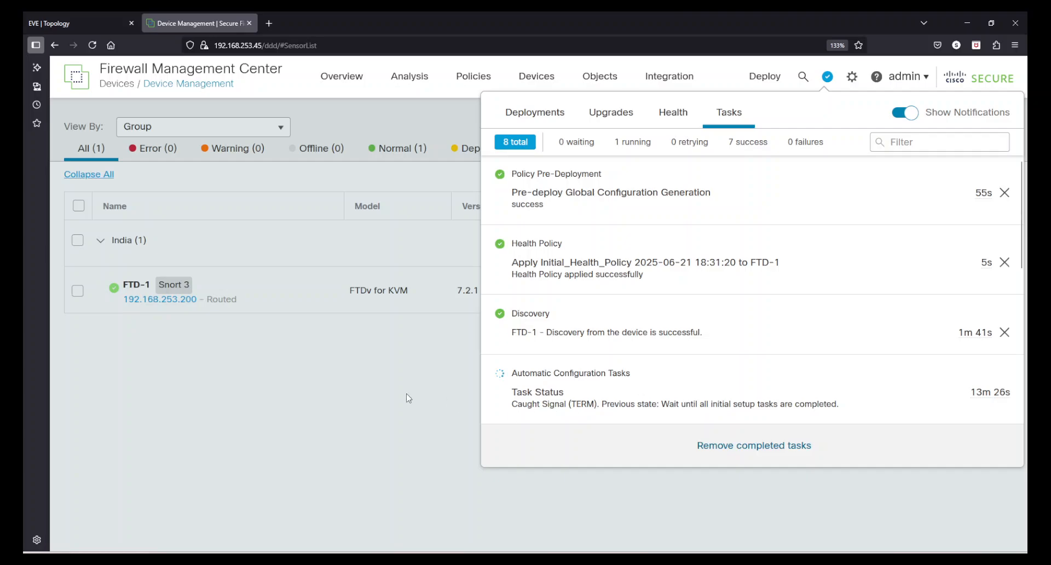
pyautogui.click(379, 392)
# Dismiss the policy pre-deployment and deployment notification pop-ups.
pyautogui.click(395, 417)
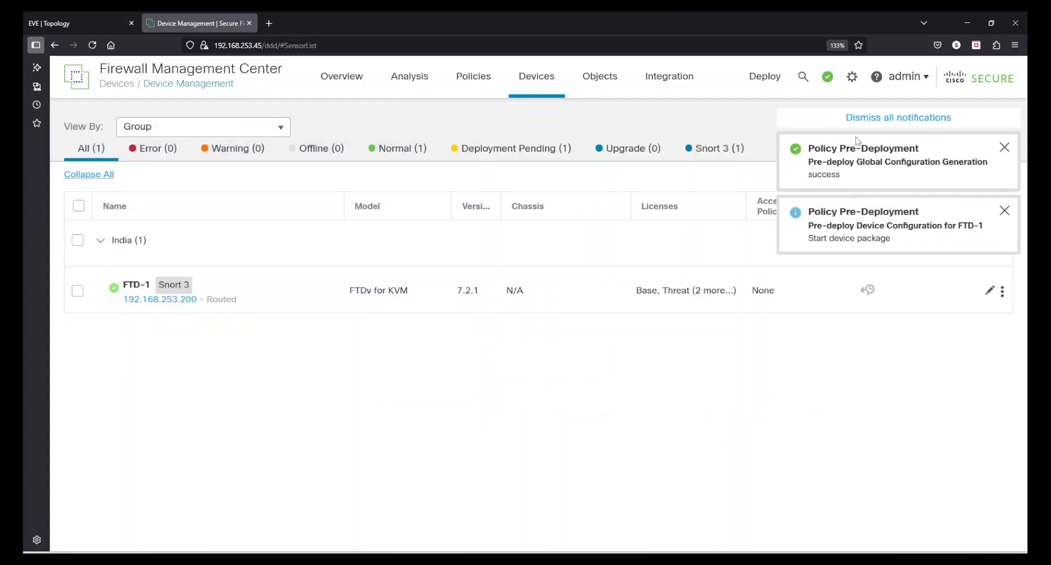
pyautogui.click(1005, 147)
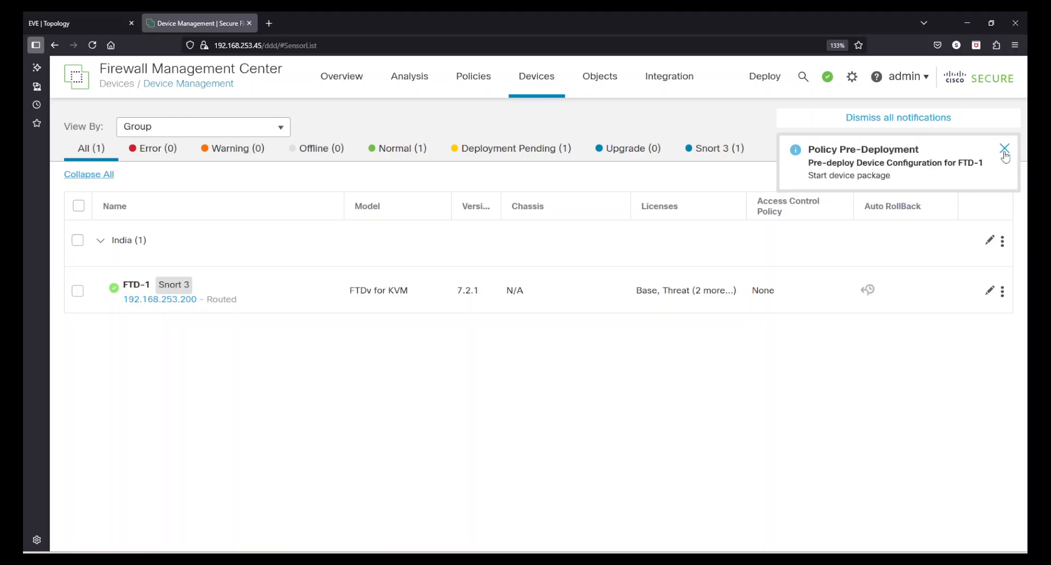
pyautogui.click(1004, 147)
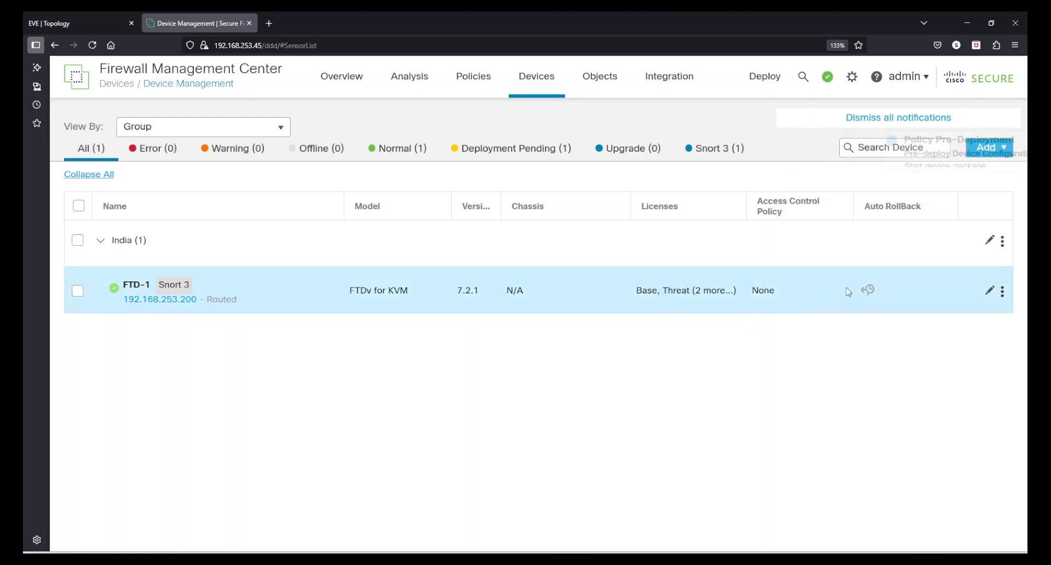
# Read the Automatic Configuration Tasks status and its Caught Signal message in the task list.
pyautogui.click(829, 79)
pyautogui.scroll(-4, 640, 337)
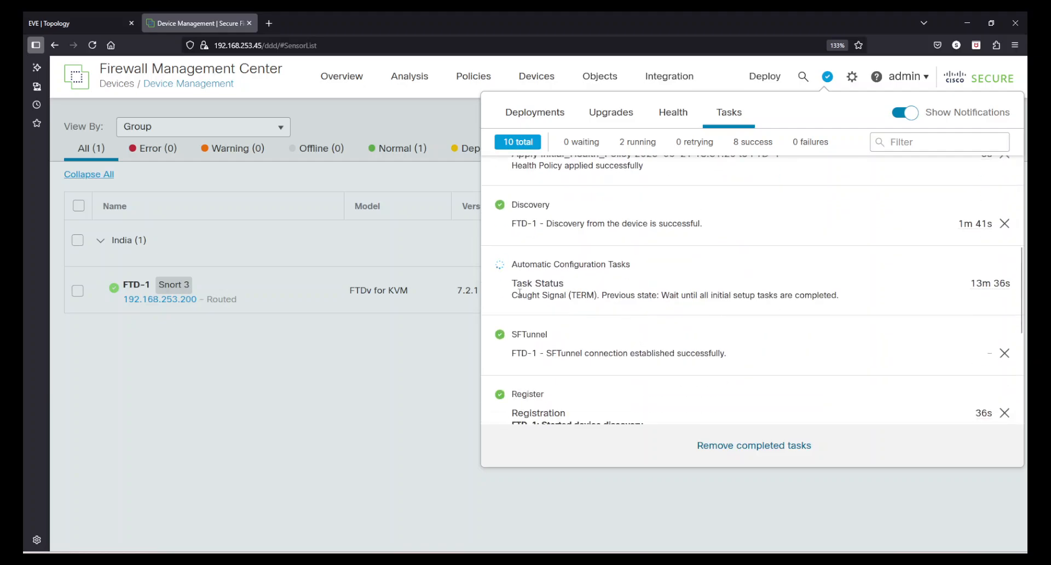
pyautogui.moveTo(519, 293)
pyautogui.mouseDown()
pyautogui.moveTo(675, 296)
pyautogui.moveTo(684, 156)
pyautogui.mouseUp()
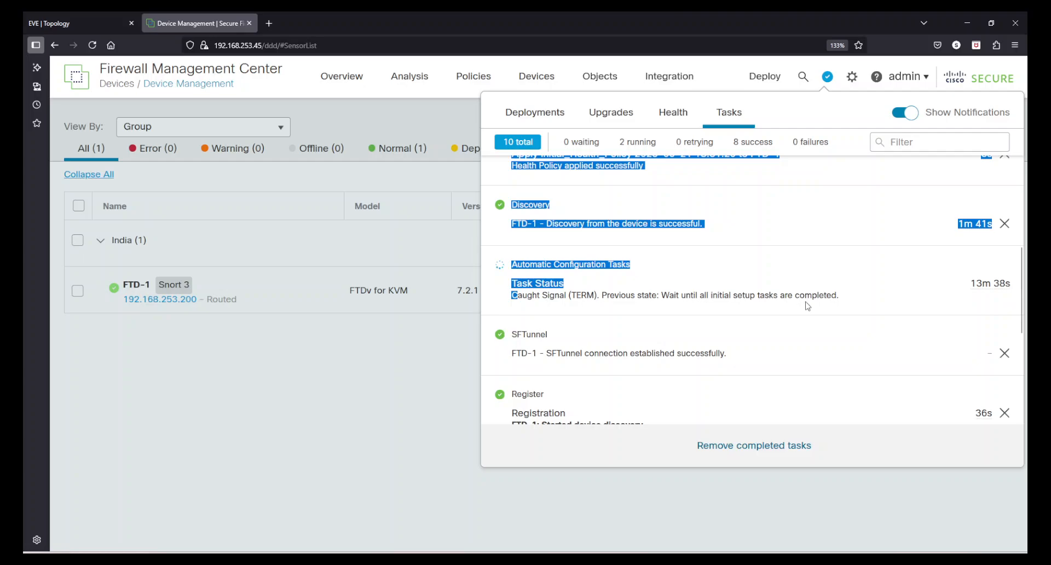
pyautogui.moveTo(807, 305); pyautogui.dragTo(741, 293)
pyautogui.click(612, 273)
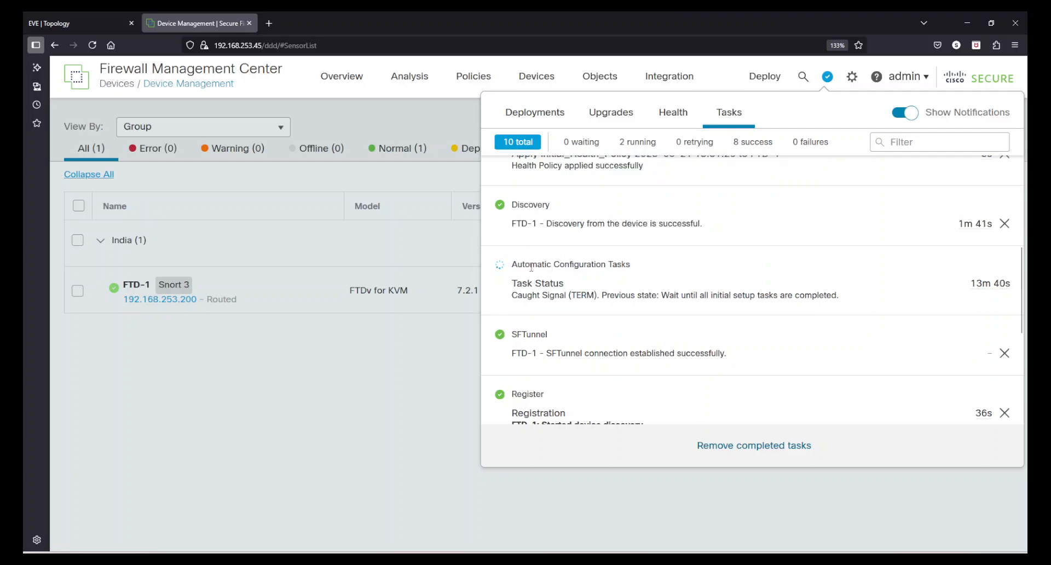
pyautogui.moveTo(530, 264); pyautogui.dragTo(630, 265)
pyautogui.click(725, 296)
# Confirm the Policy Deployment to FTD-1 task is in progress, then close the list.
pyautogui.scroll(-5, 725, 297)
pyautogui.scroll(8, 700, 307)
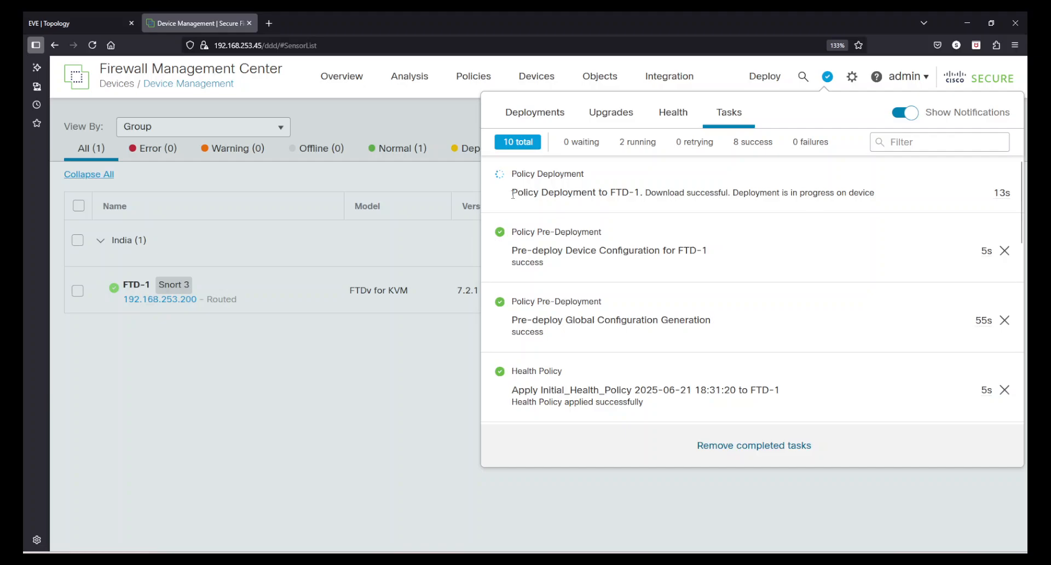
pyautogui.moveTo(518, 191); pyautogui.dragTo(783, 195)
pyautogui.click(731, 193)
pyautogui.moveTo(686, 194); pyautogui.dragTo(864, 195)
pyautogui.click(360, 408)
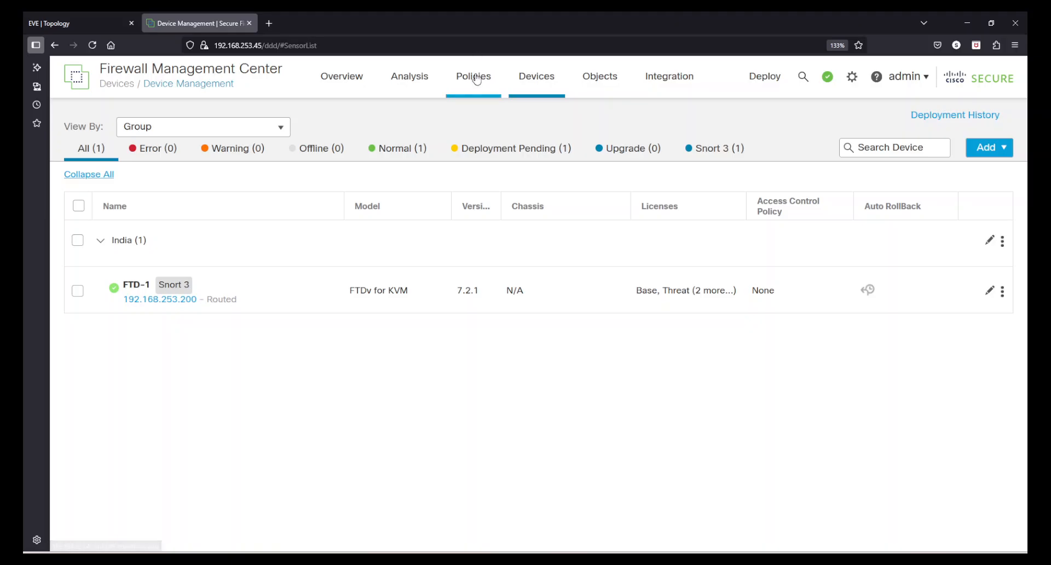
# From Policies > Access Control, glance at deployment progress, then edit India-Policy.
pyautogui.moveTo(476, 79)
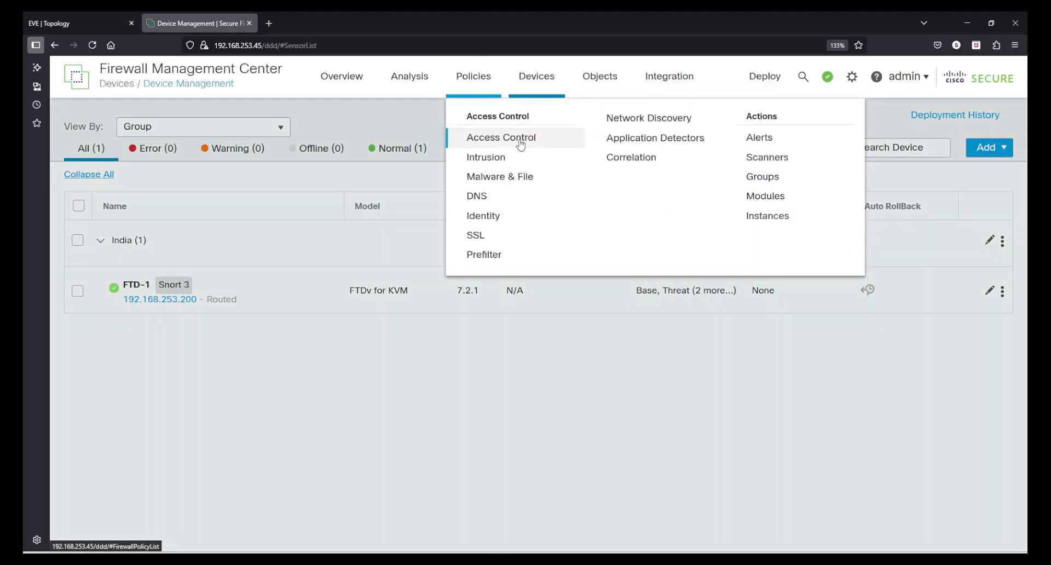
pyautogui.click(520, 142)
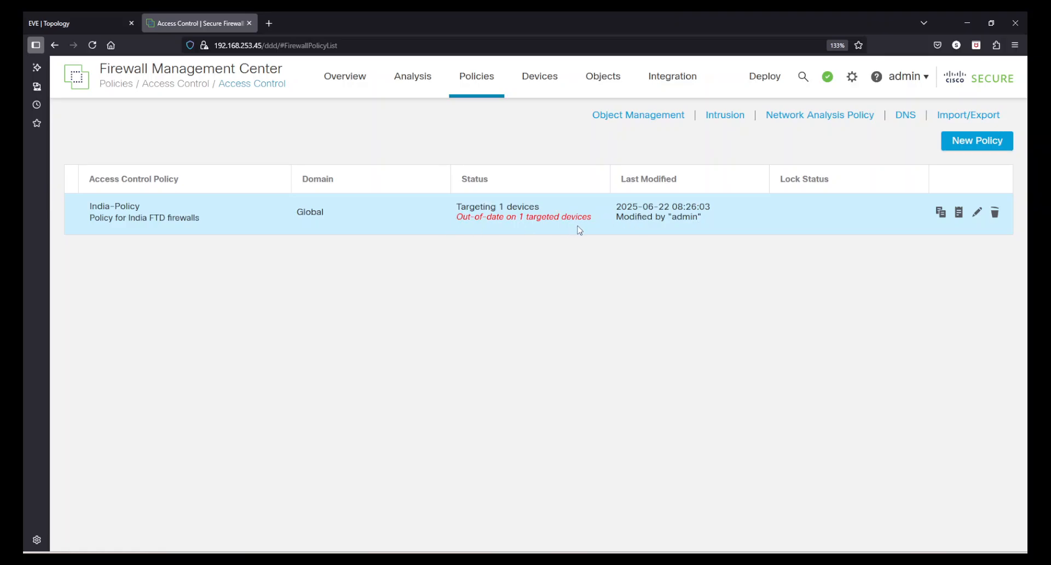
pyautogui.click(828, 77)
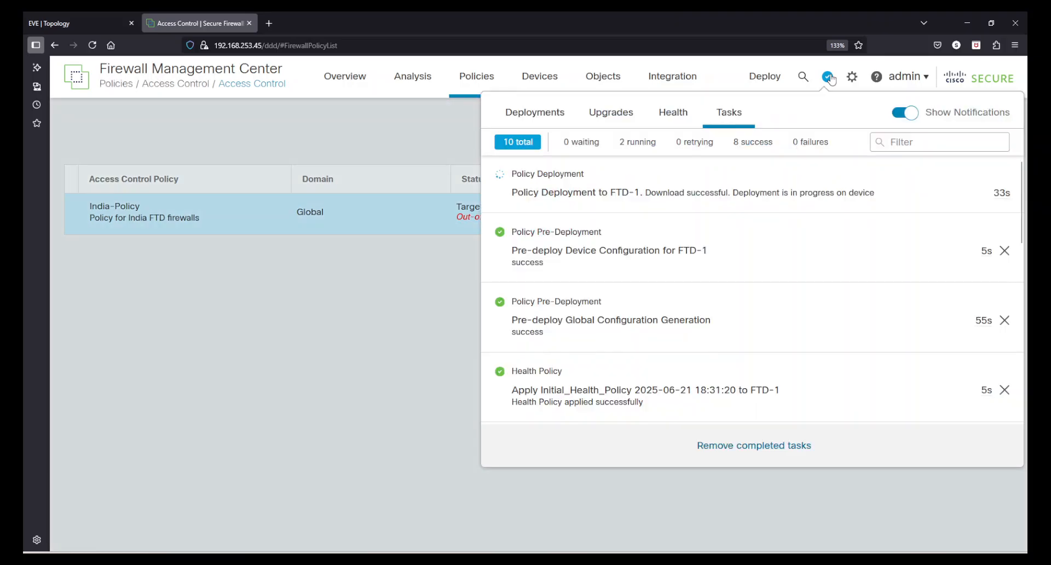
pyautogui.click(359, 363)
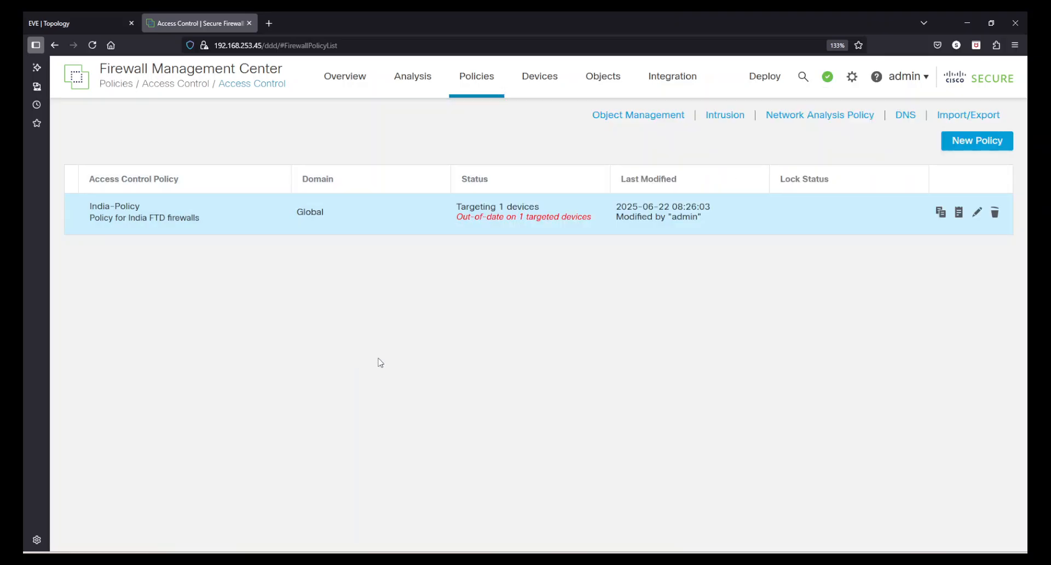
pyautogui.click(976, 213)
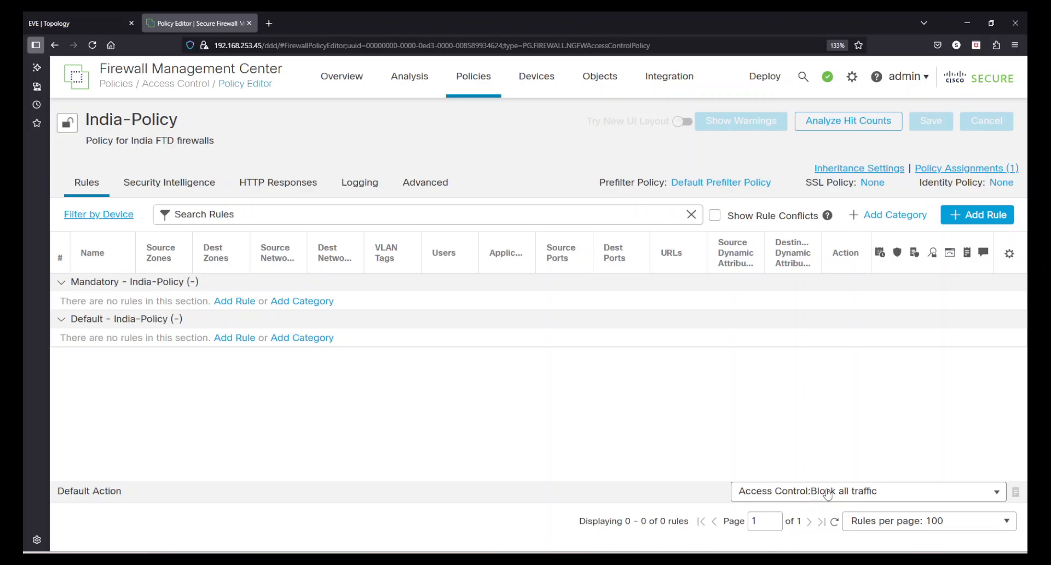
pyautogui.click(997, 492)
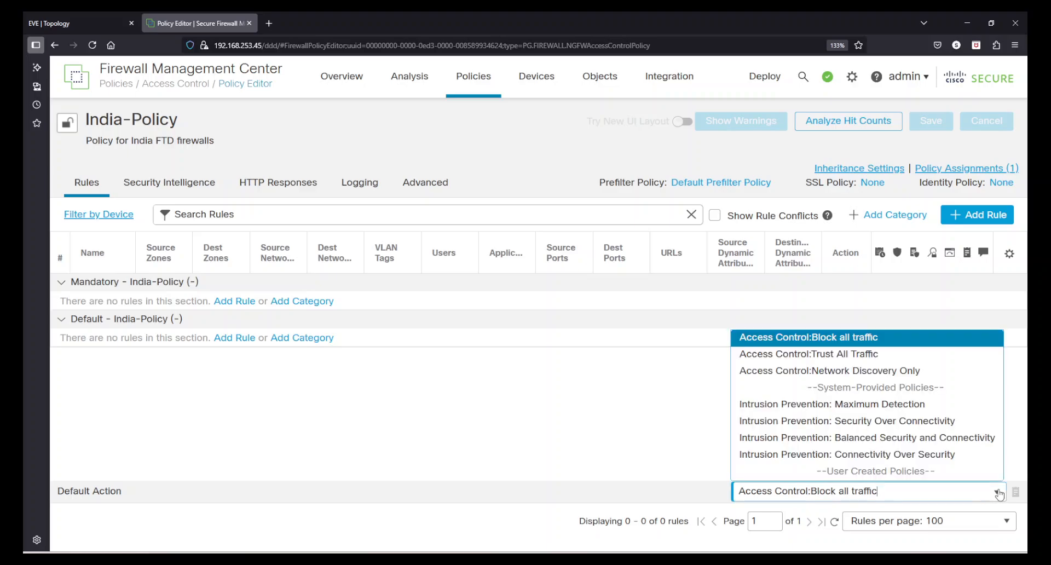
pyautogui.click(561, 410)
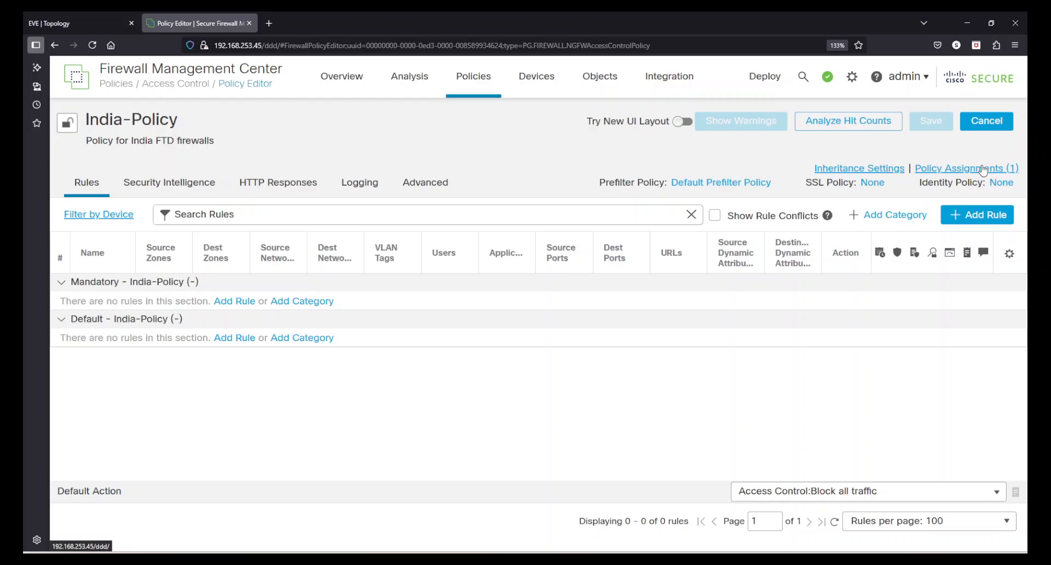
# Cancel the policy editor, go to Device Management, and check deployment progress twice.
pyautogui.click(988, 125)
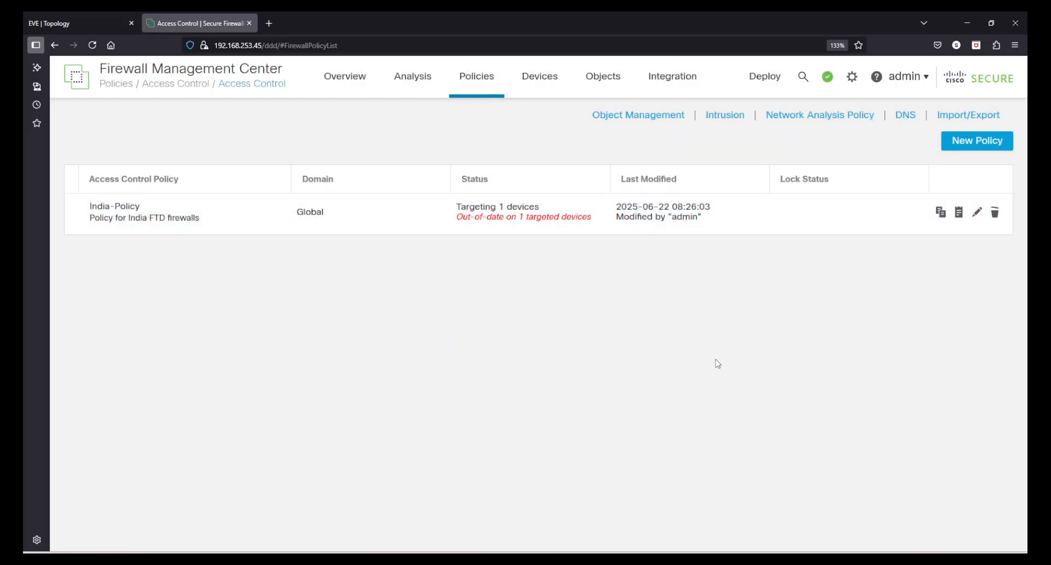
pyautogui.moveTo(530, 84)
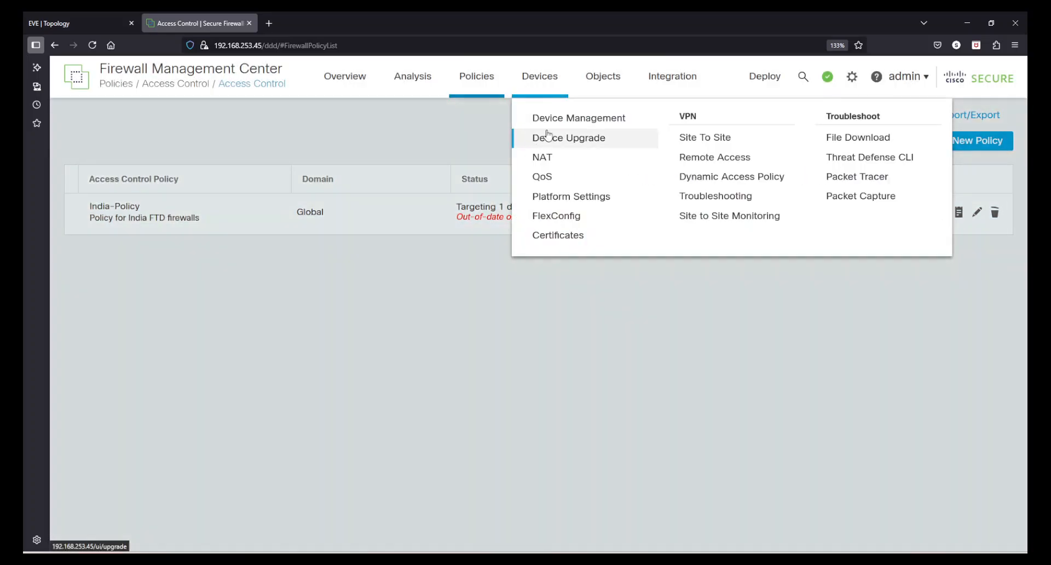
pyautogui.click(552, 119)
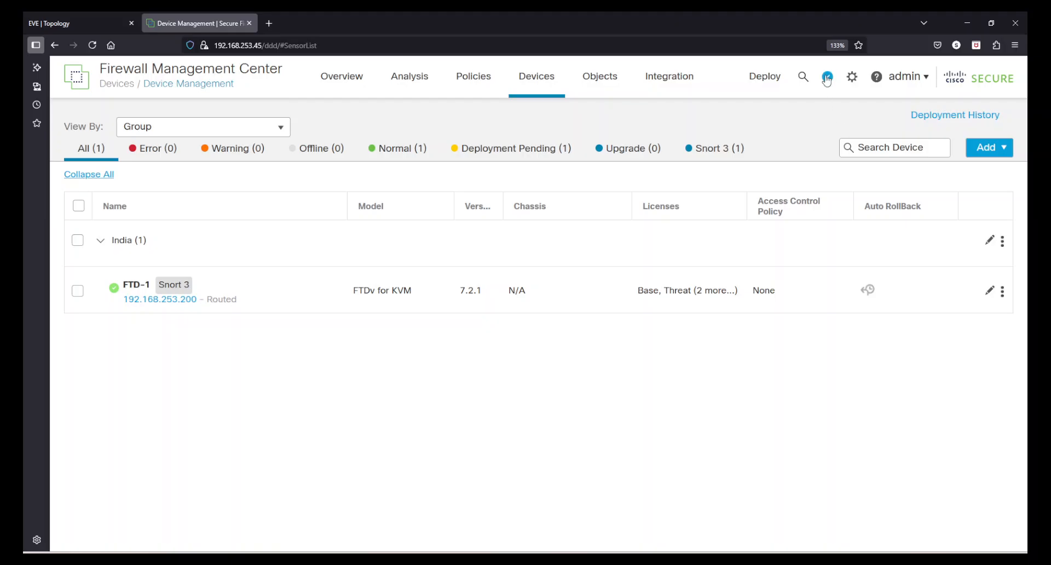
pyautogui.click(827, 76)
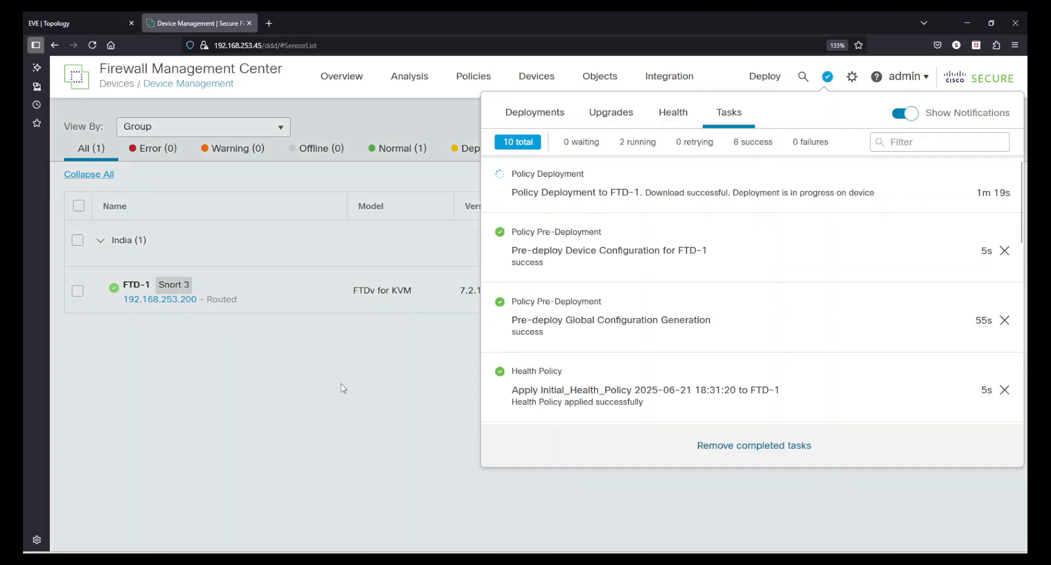
pyautogui.click(344, 388)
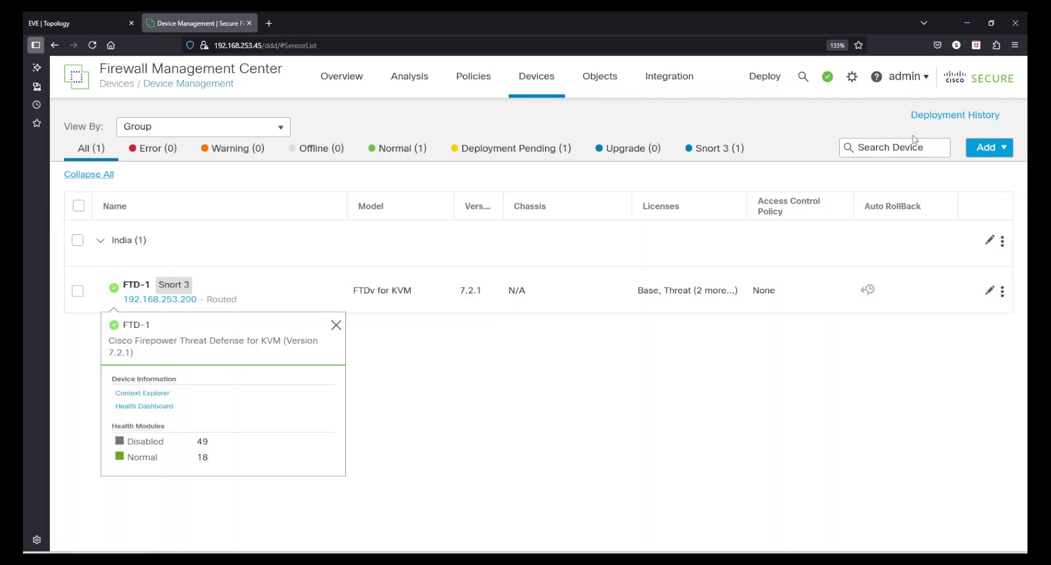
pyautogui.click(827, 78)
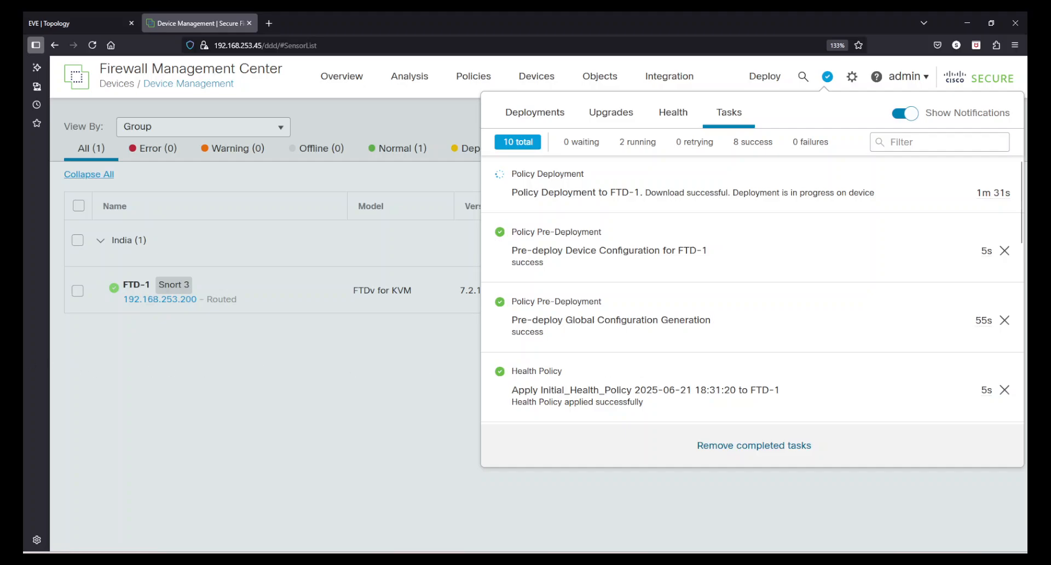
pyautogui.click(264, 467)
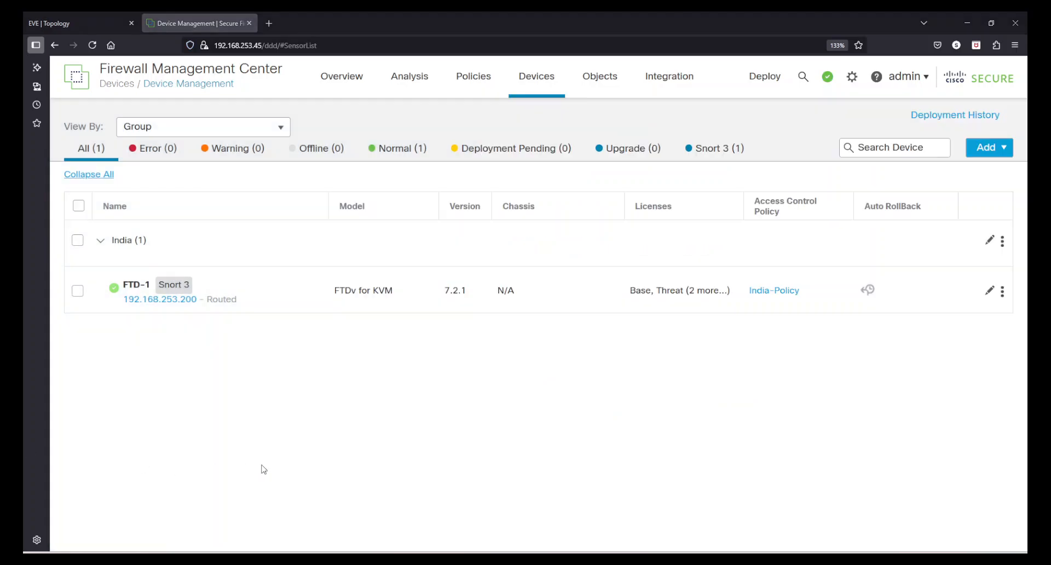
# Confirm in the Tasks list that India-Policy deployment to FTD-1 applied successfully.
pyautogui.click(827, 76)
pyautogui.click(728, 113)
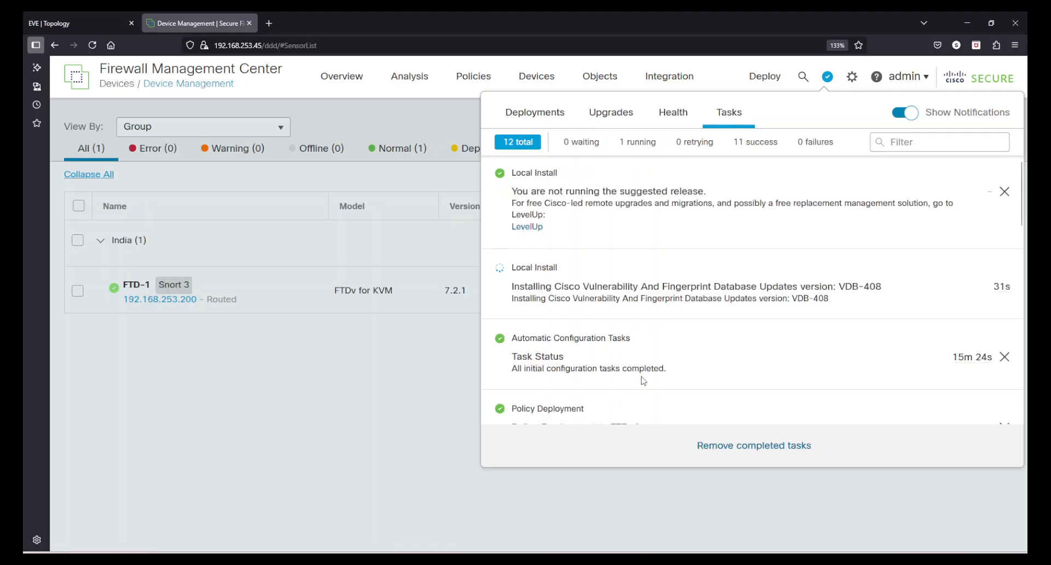
pyautogui.scroll(-2, 644, 380)
pyautogui.moveTo(549, 365); pyautogui.dragTo(715, 365)
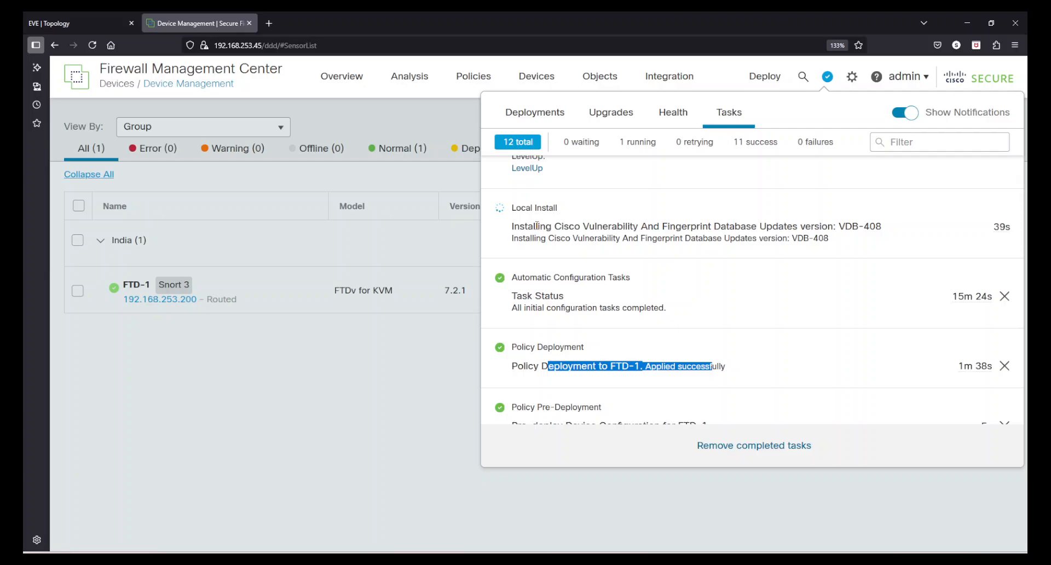
pyautogui.scroll(2, 537, 226)
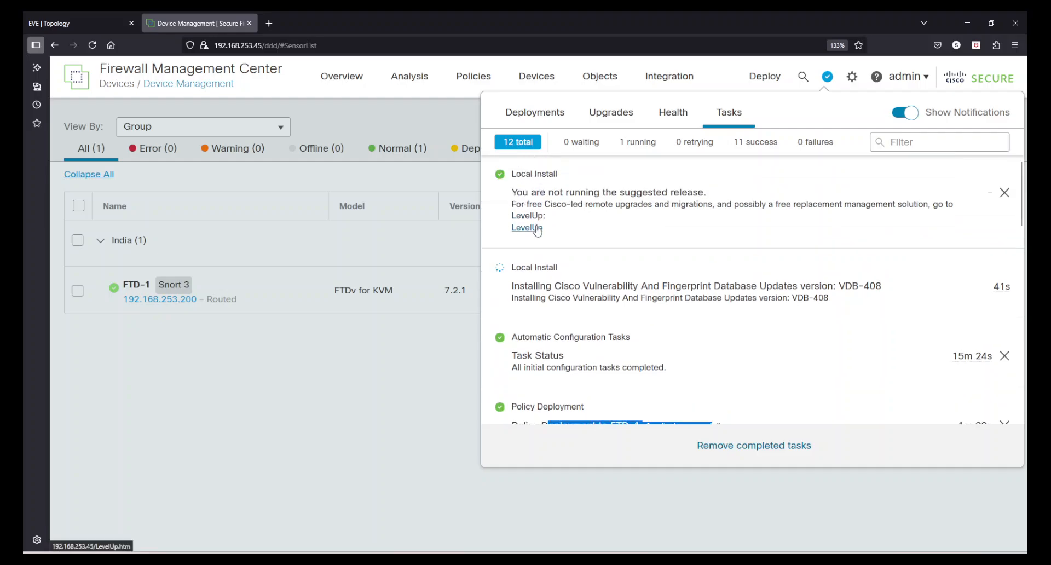
# Check FTD-1's summary shows India-Policy, then open FTD-1's interface settings.
pyautogui.click(392, 421)
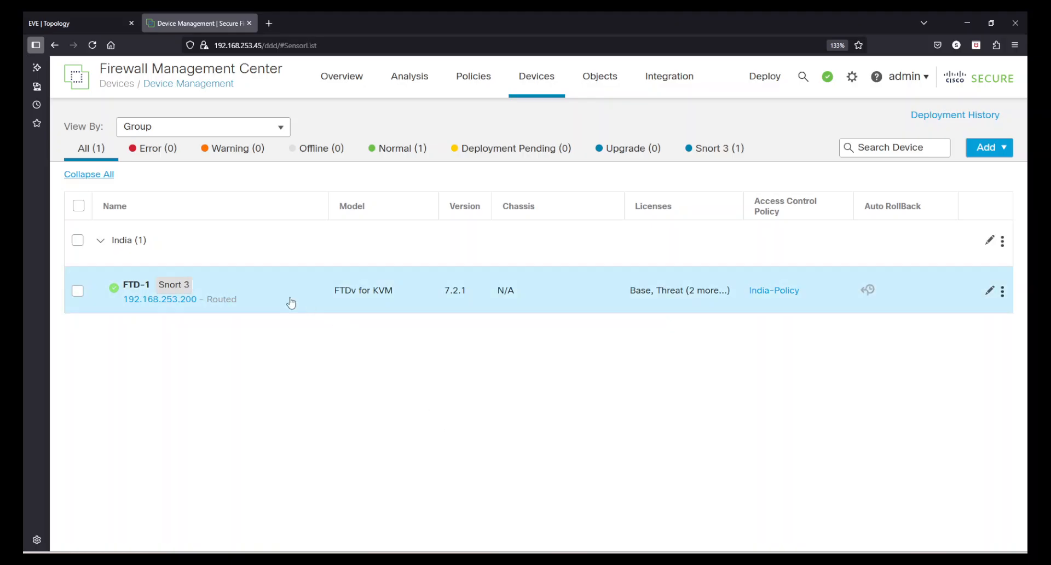
pyautogui.moveTo(125, 292)
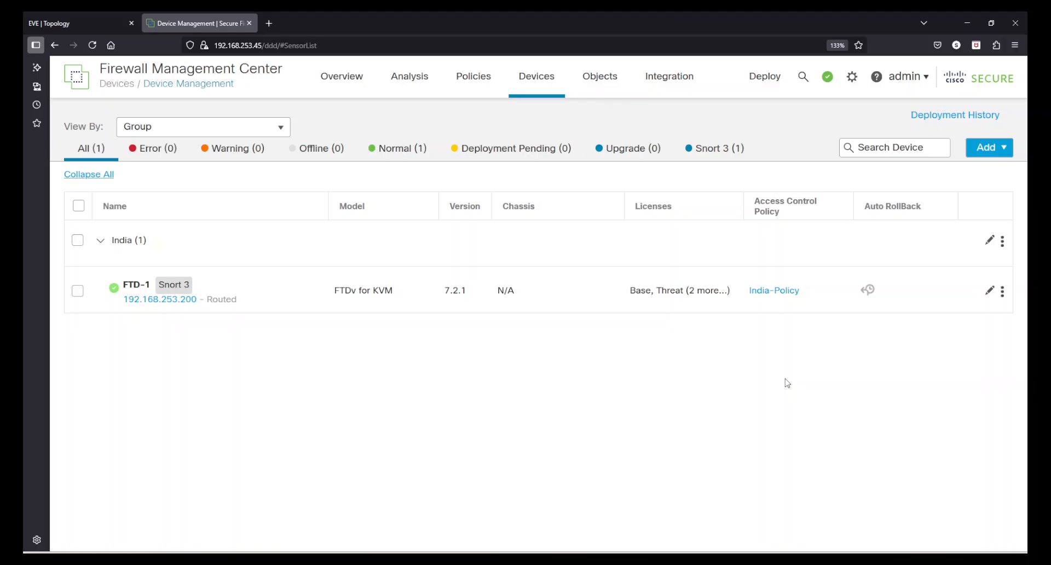
pyautogui.click(989, 293)
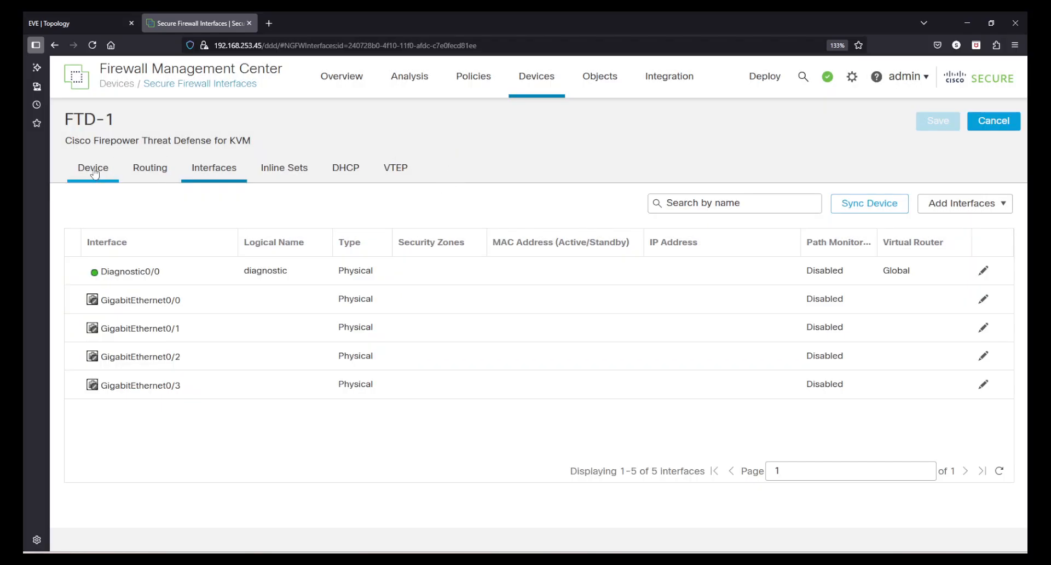
# Show FTD-1's device summary and scroll through its panels.
pyautogui.click(93, 171)
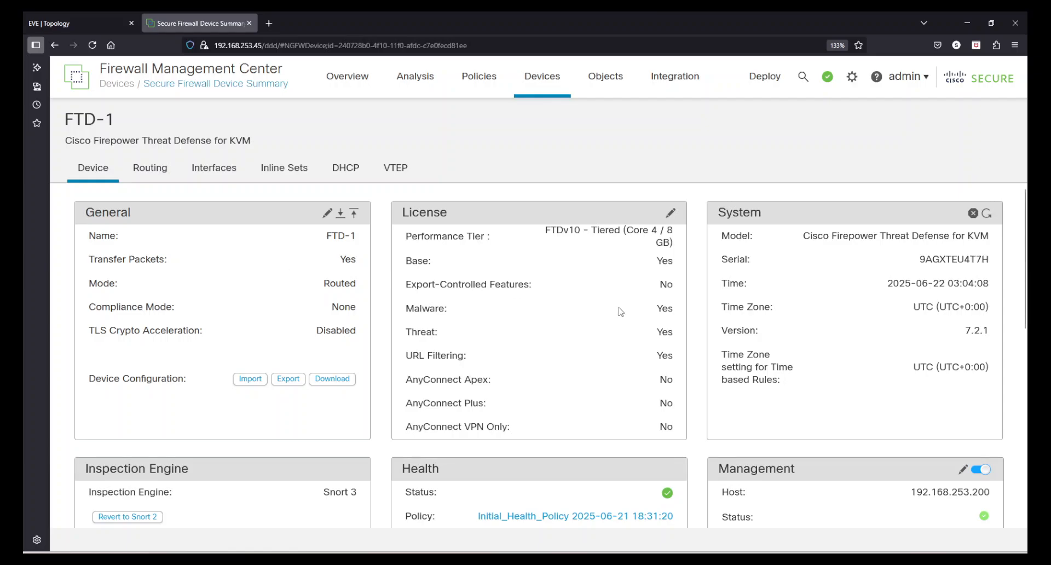
pyautogui.scroll(-3, 804, 296)
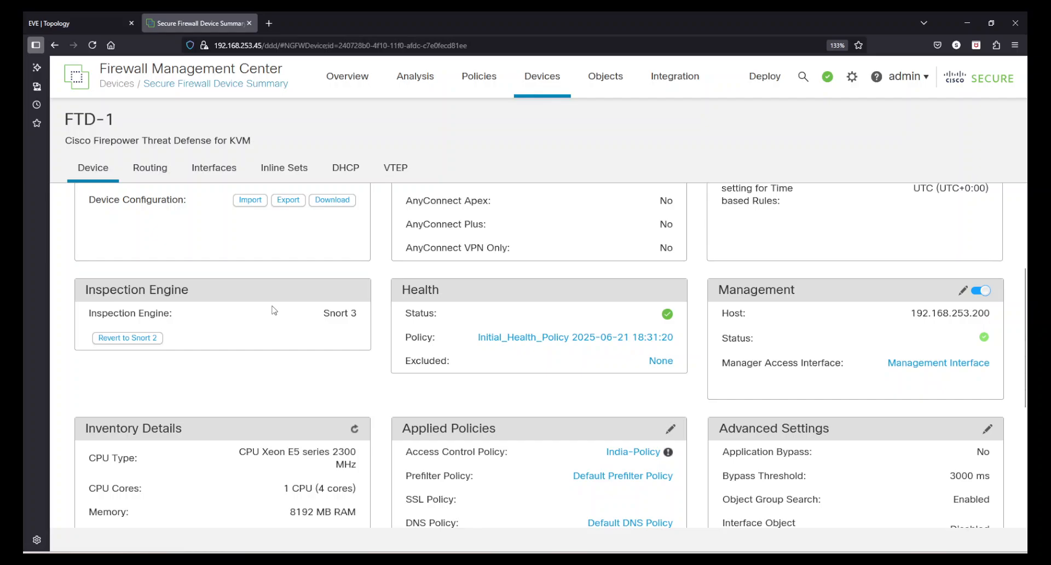
pyautogui.scroll(-2, 273, 310)
pyautogui.scroll(-2, 254, 402)
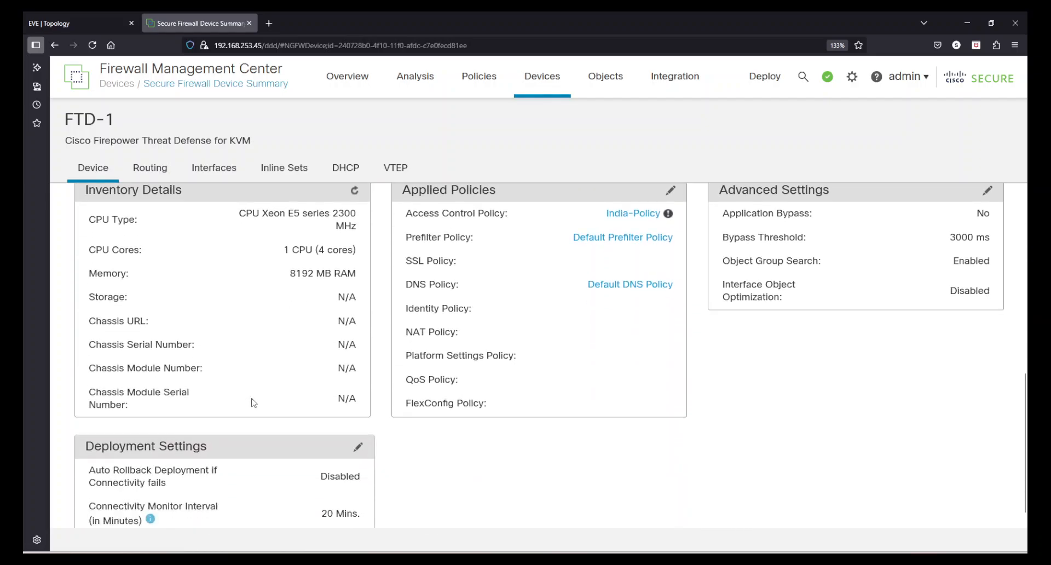
pyautogui.scroll(-1, 254, 403)
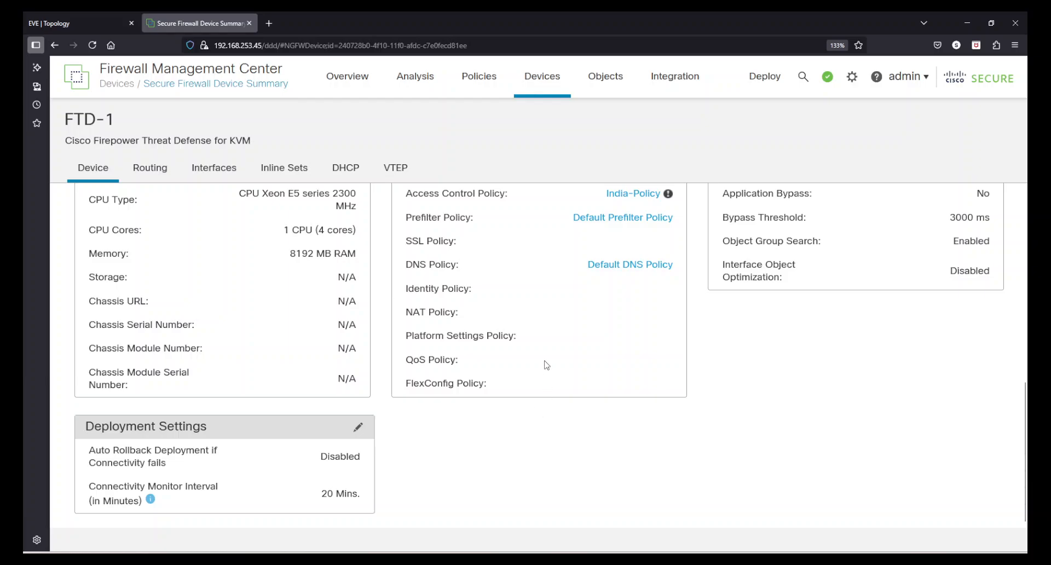
pyautogui.scroll(4, 545, 362)
pyautogui.scroll(-2, 544, 359)
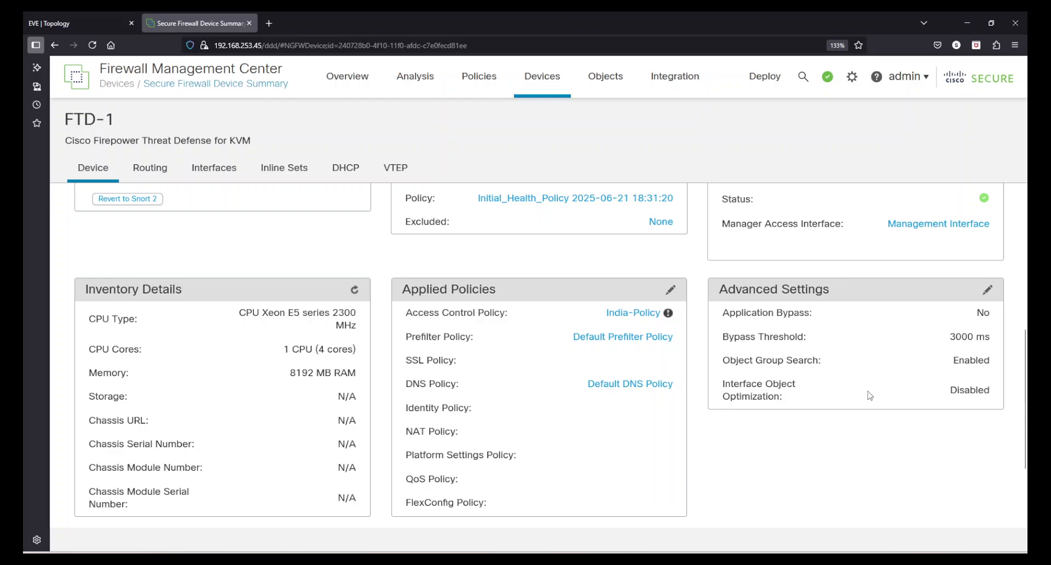
pyautogui.scroll(3, 870, 399)
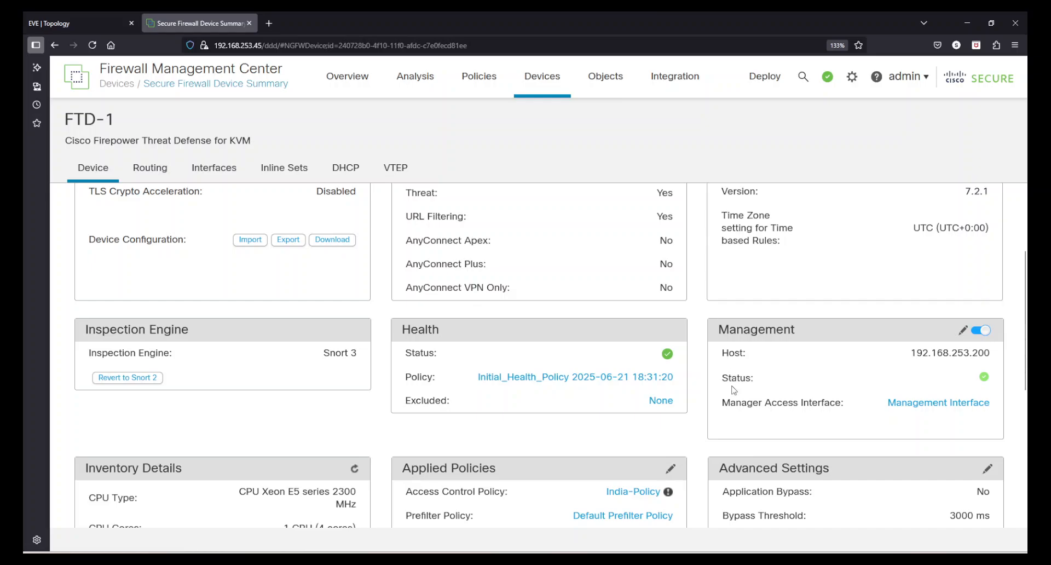
pyautogui.scroll(3, 734, 390)
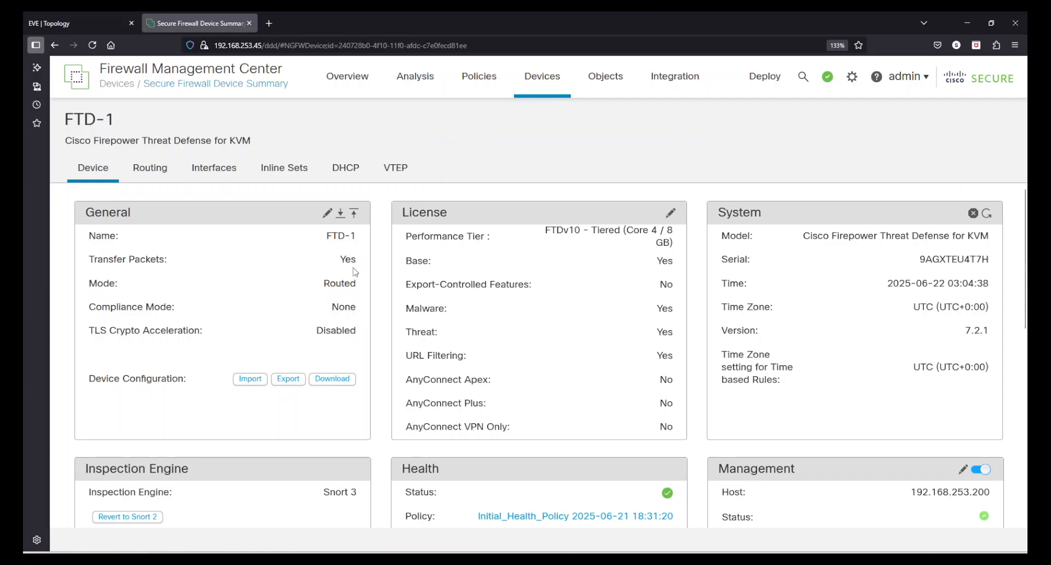
# Review the General panel's Routed mode and Disabled values and the License rows.
pyautogui.doubleClick(334, 282)
pyautogui.click(338, 333)
pyautogui.doubleClick(338, 330)
pyautogui.click(548, 360)
pyautogui.moveTo(88, 237); pyautogui.dragTo(336, 291)
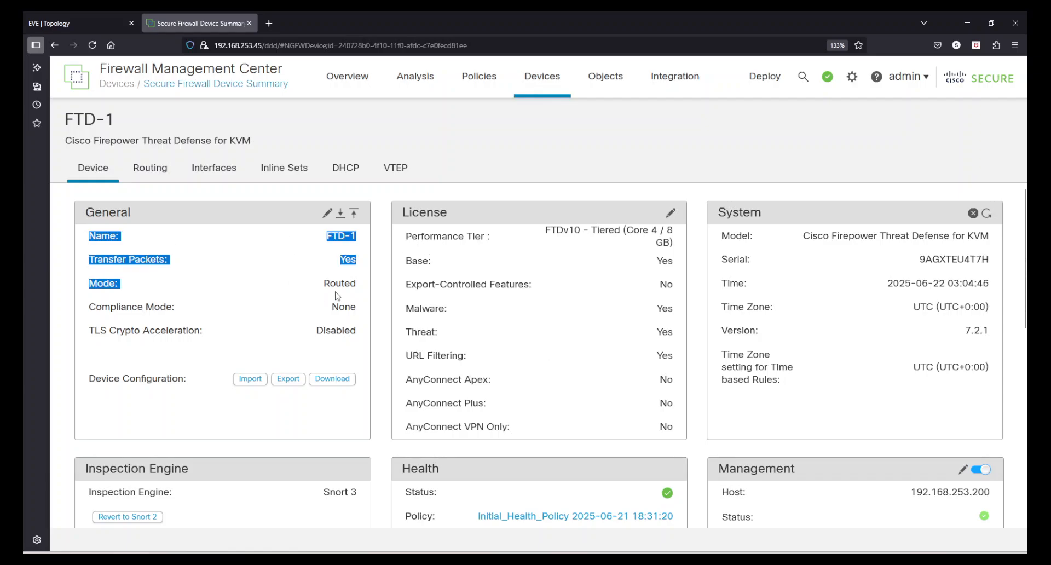
pyautogui.moveTo(546, 283); pyautogui.dragTo(591, 354)
pyautogui.click(591, 354)
# Check the Applied Policies panel lists India-Policy as the access control policy.
pyautogui.scroll(-6, 590, 353)
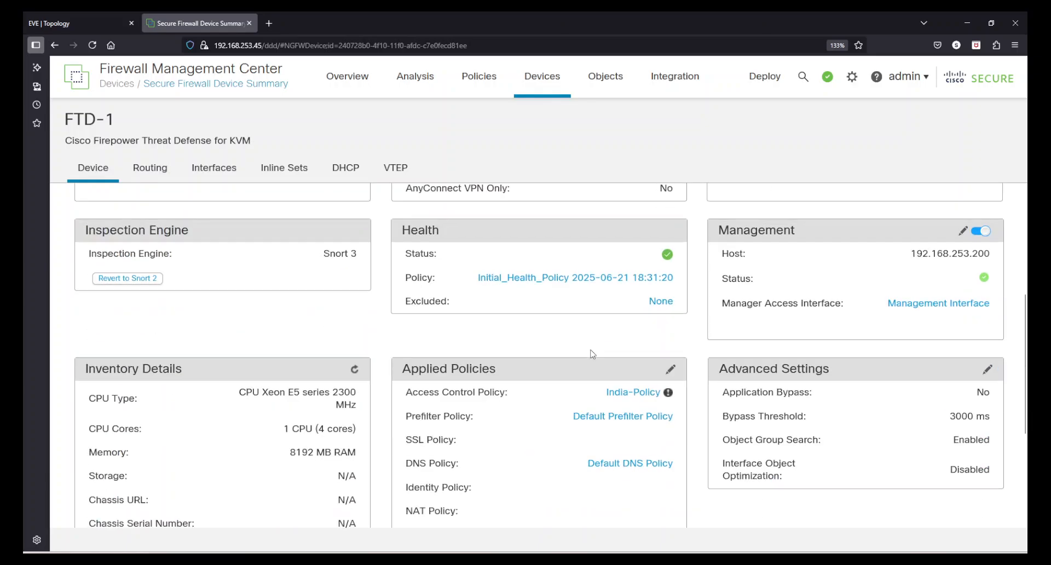
pyautogui.moveTo(441, 237); pyautogui.dragTo(504, 376)
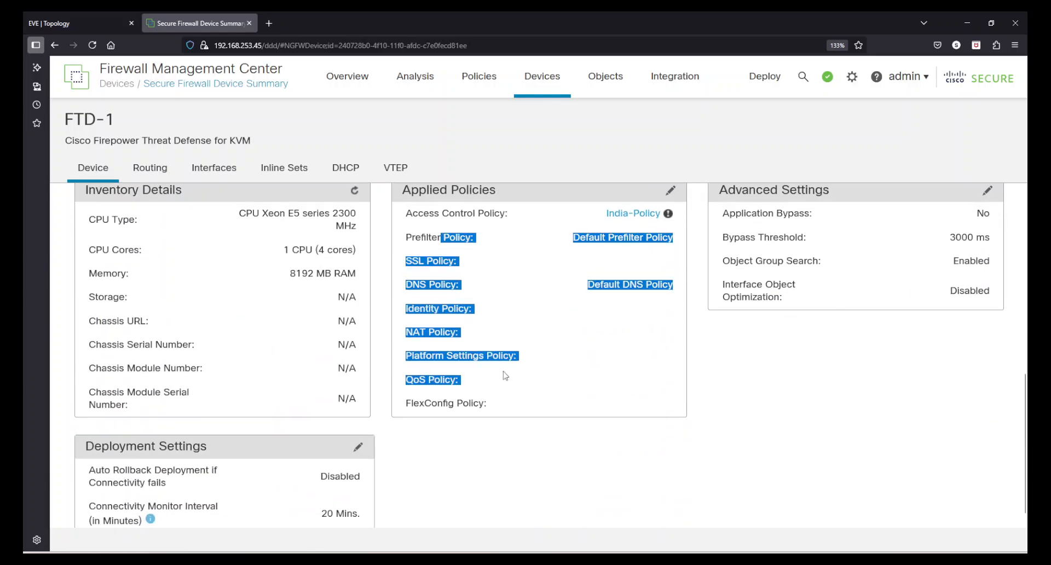
pyautogui.click(578, 463)
pyautogui.scroll(3, 579, 463)
pyautogui.scroll(5, 579, 464)
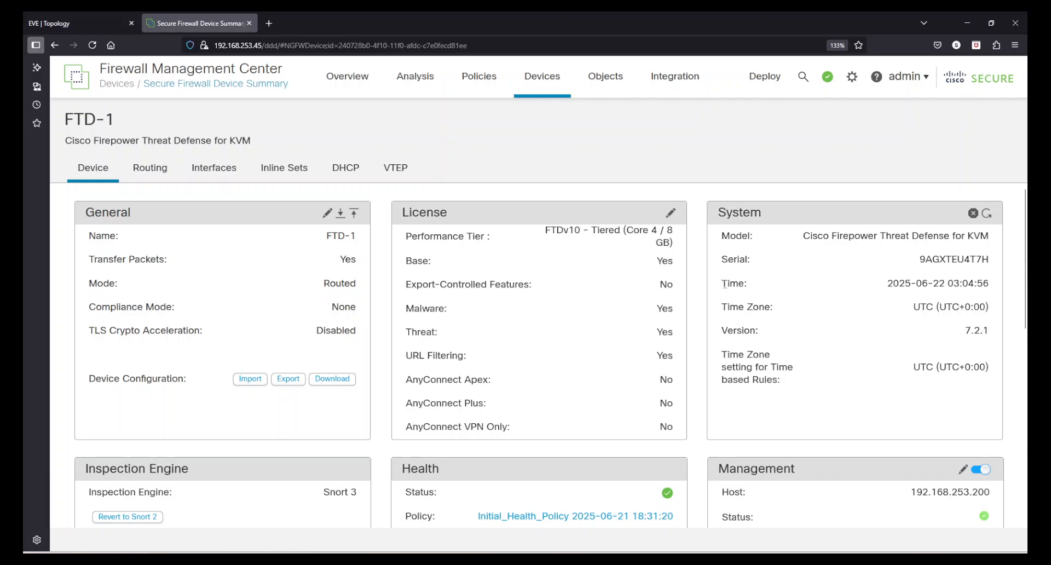
# Inspect the System panel's Model and Serial and License rows through AnyConnect Plus, then open Routing.
pyautogui.moveTo(721, 283); pyautogui.dragTo(755, 305)
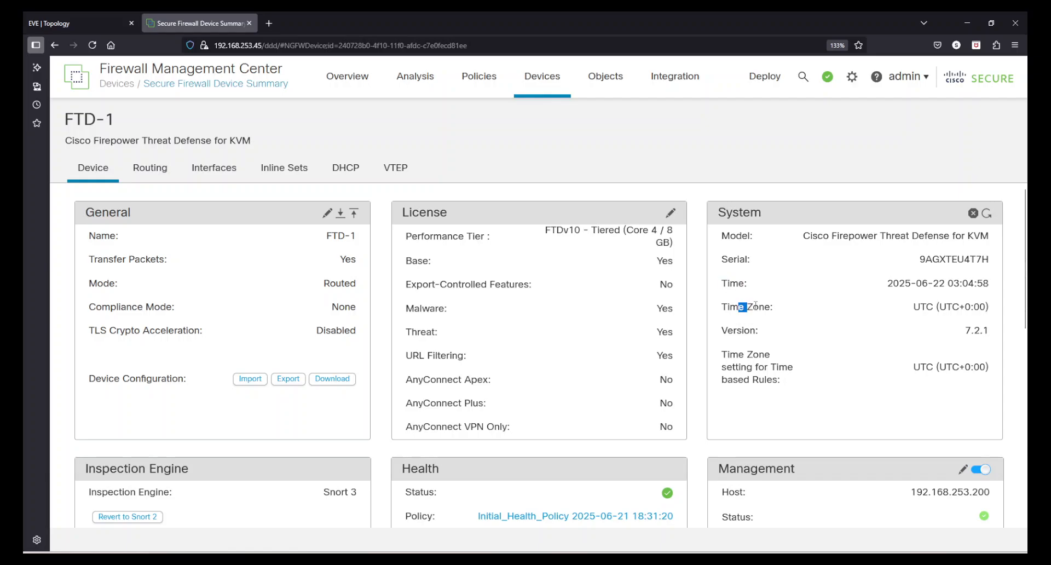
pyautogui.doubleClick(741, 259)
pyautogui.doubleClick(737, 236)
pyautogui.moveTo(742, 368); pyautogui.dragTo(765, 381)
pyautogui.click(877, 397)
pyautogui.moveTo(424, 404); pyautogui.dragTo(558, 415)
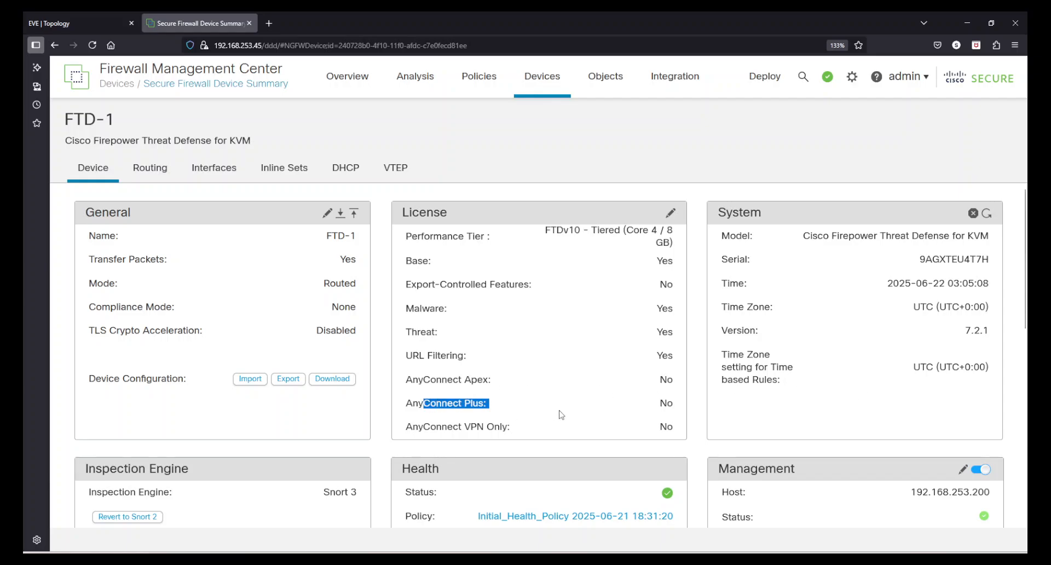
pyautogui.click(661, 359)
pyautogui.moveTo(423, 236); pyautogui.dragTo(629, 413)
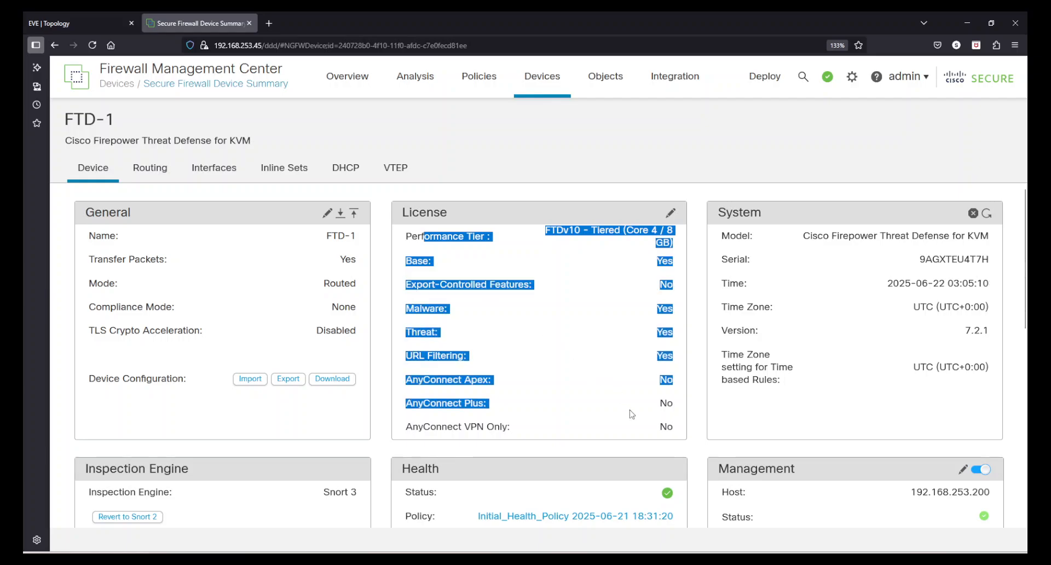
pyautogui.click(587, 408)
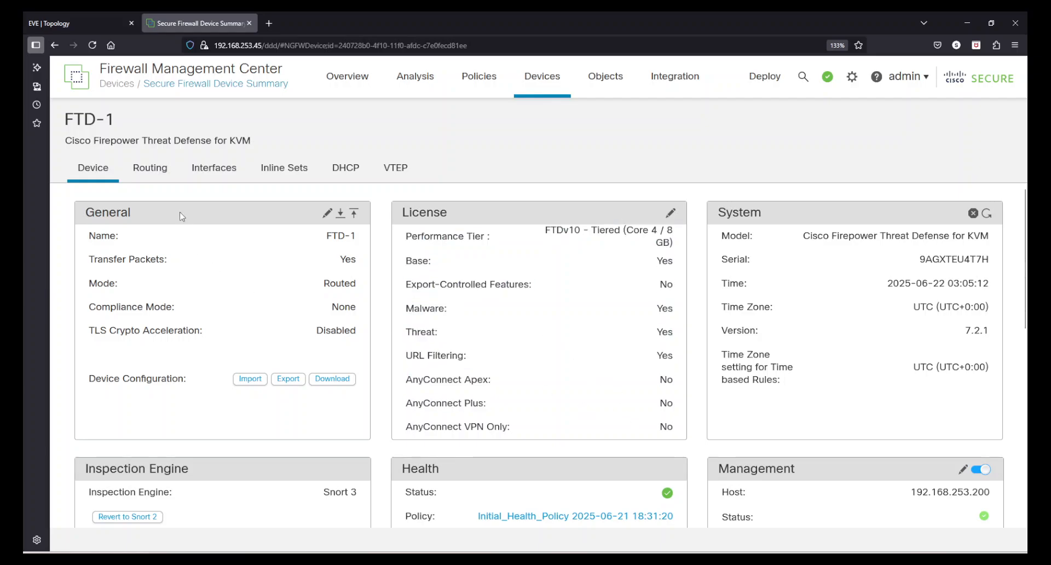
pyautogui.click(145, 171)
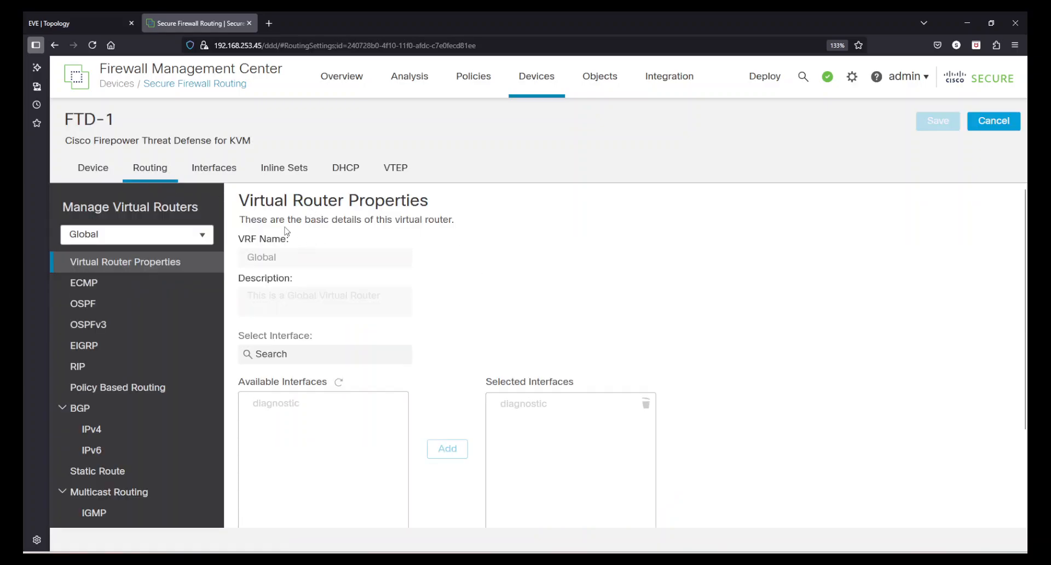
# Page through FTD-1's Interfaces, Inline Sets, DHCP and VTEP pages, ending on the Device summary.
pyautogui.click(213, 169)
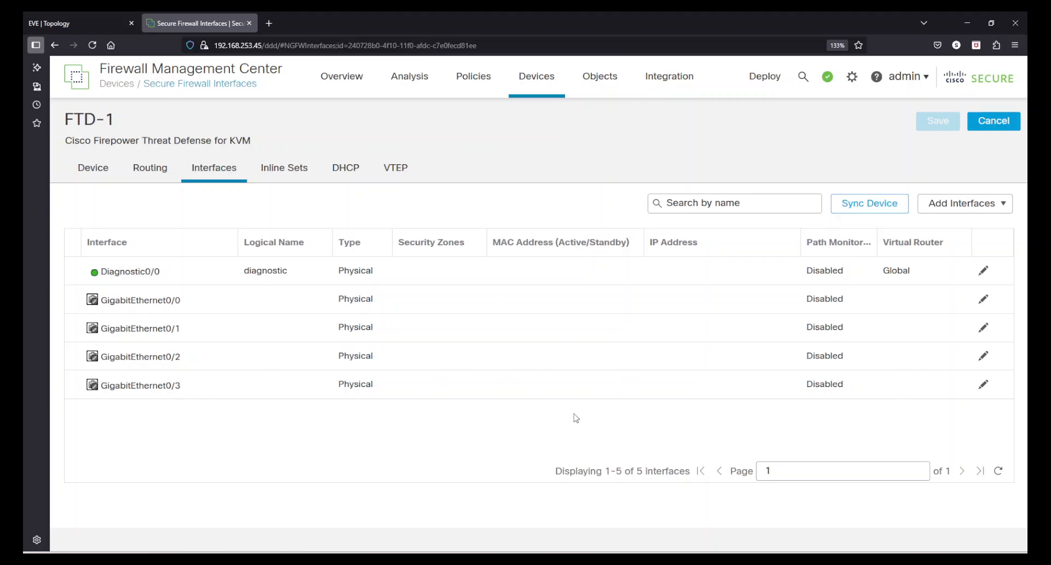
pyautogui.click(284, 181)
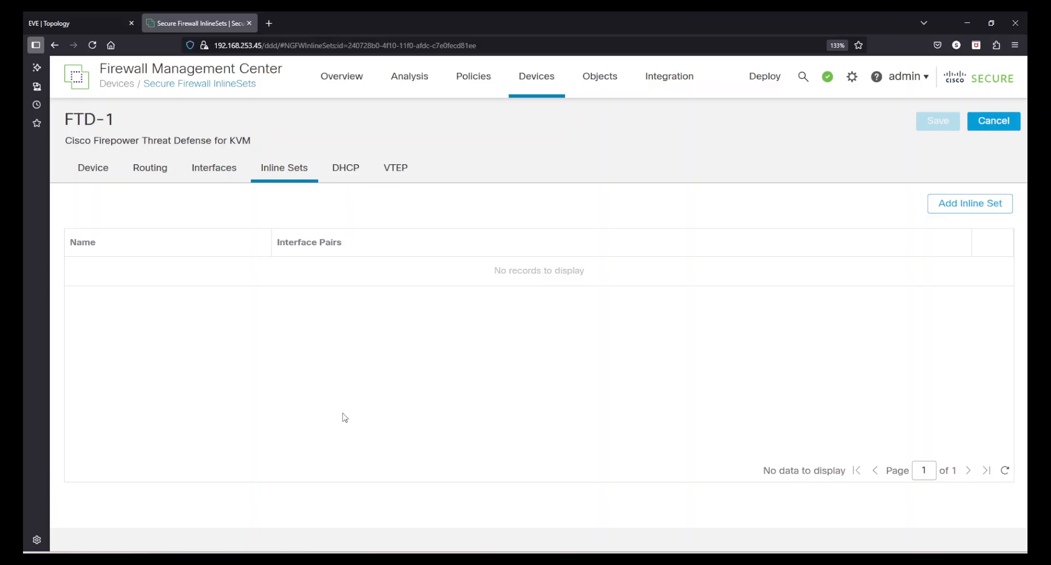
pyautogui.click(352, 174)
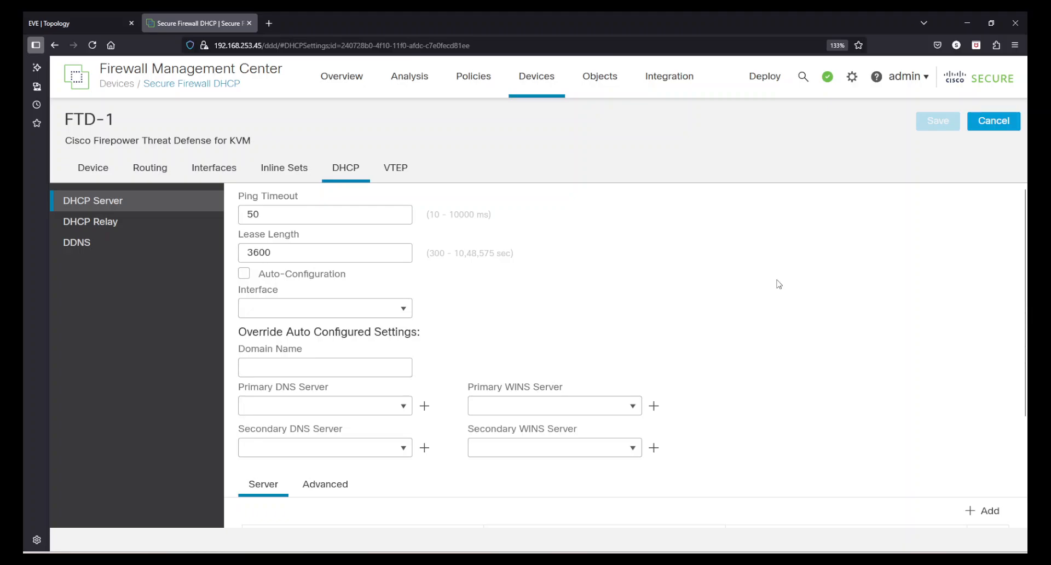
pyautogui.click(396, 170)
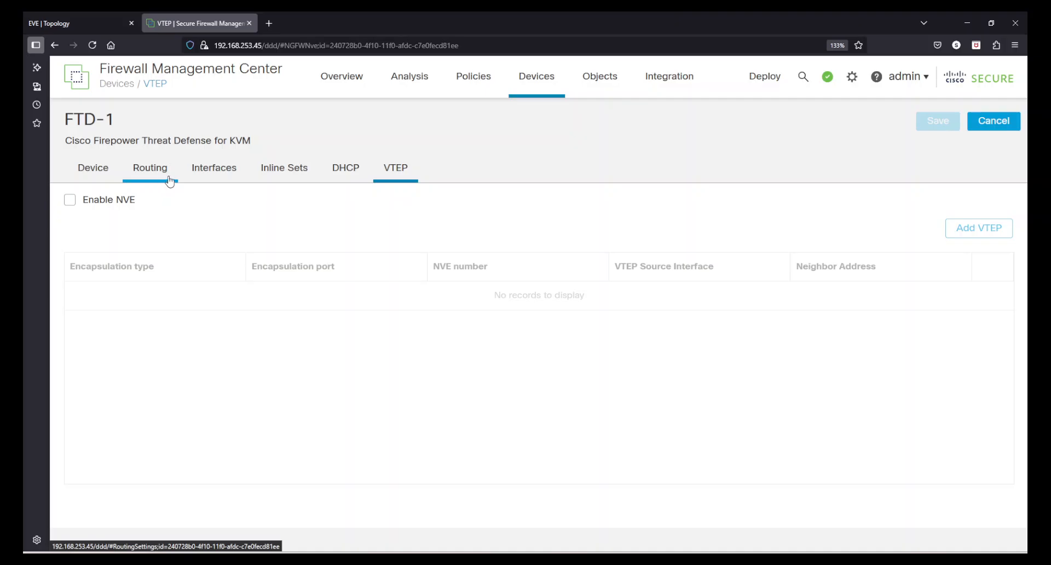
pyautogui.click(215, 167)
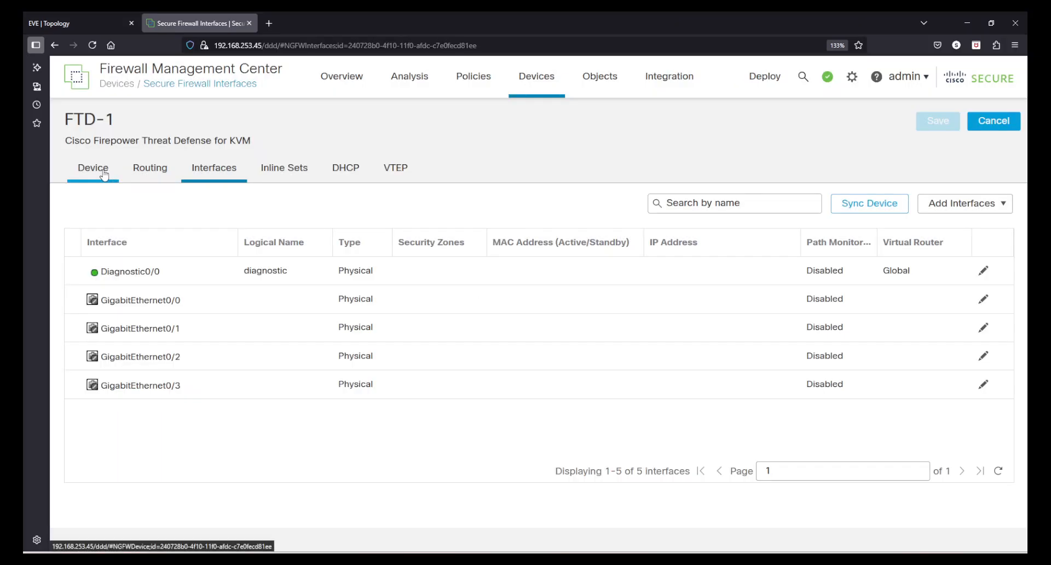
pyautogui.click(101, 171)
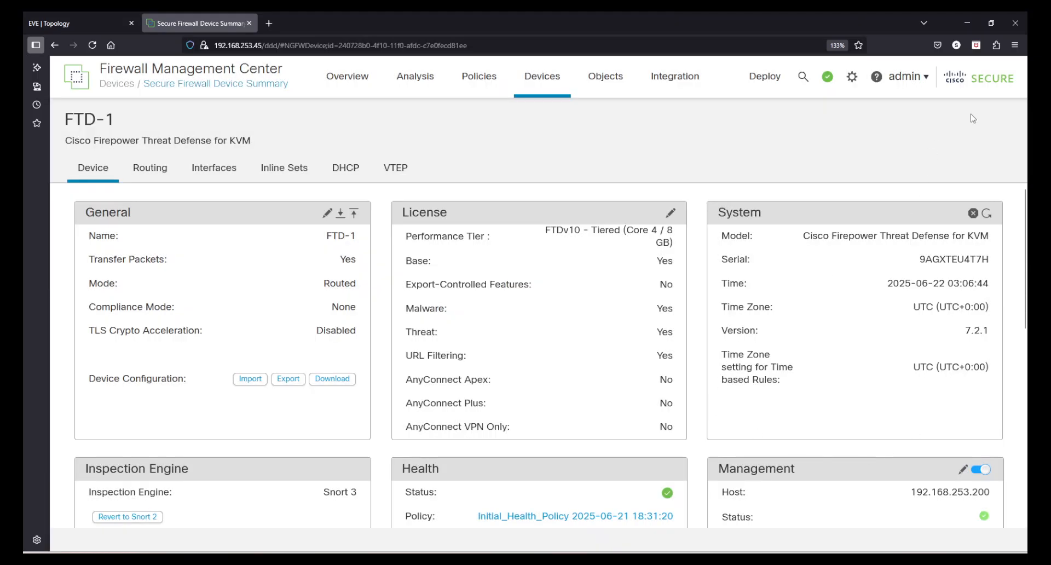
# View FTD-1 under India in Device Management, then switch to the EVE-NG topology.
pyautogui.scroll(-3, 539, 321)
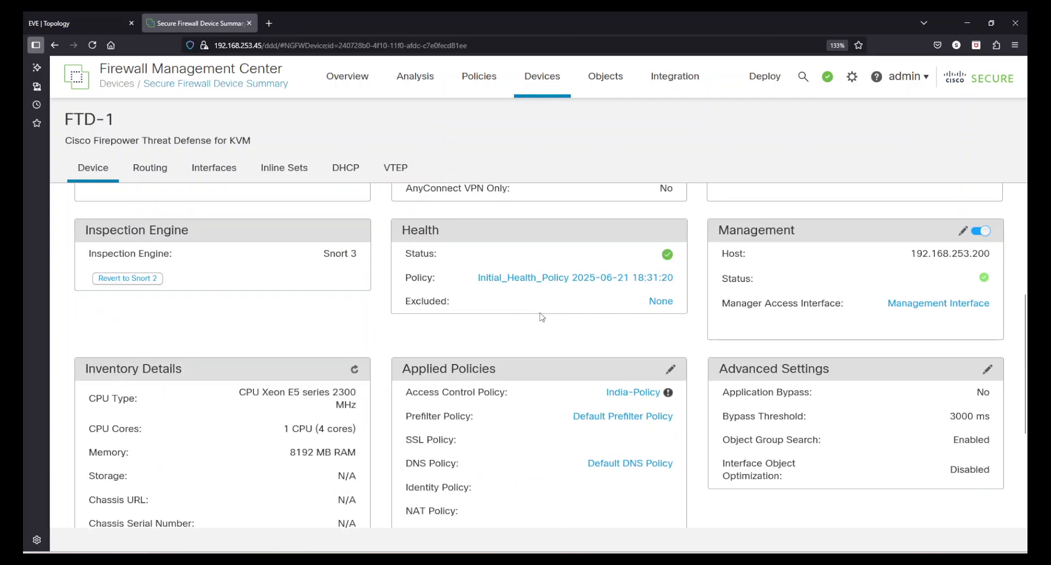
pyautogui.scroll(3, 542, 316)
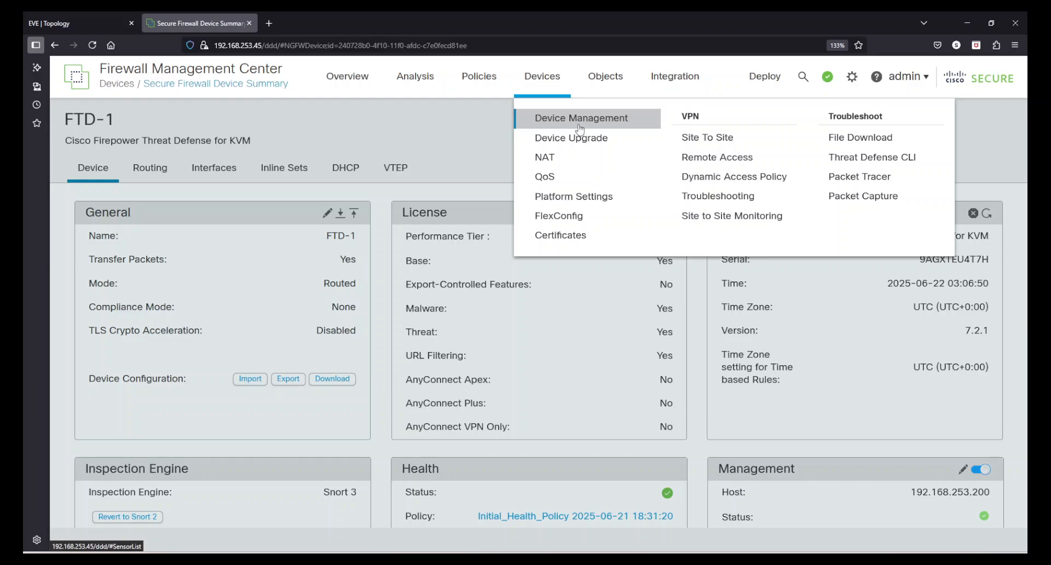
pyautogui.click(578, 125)
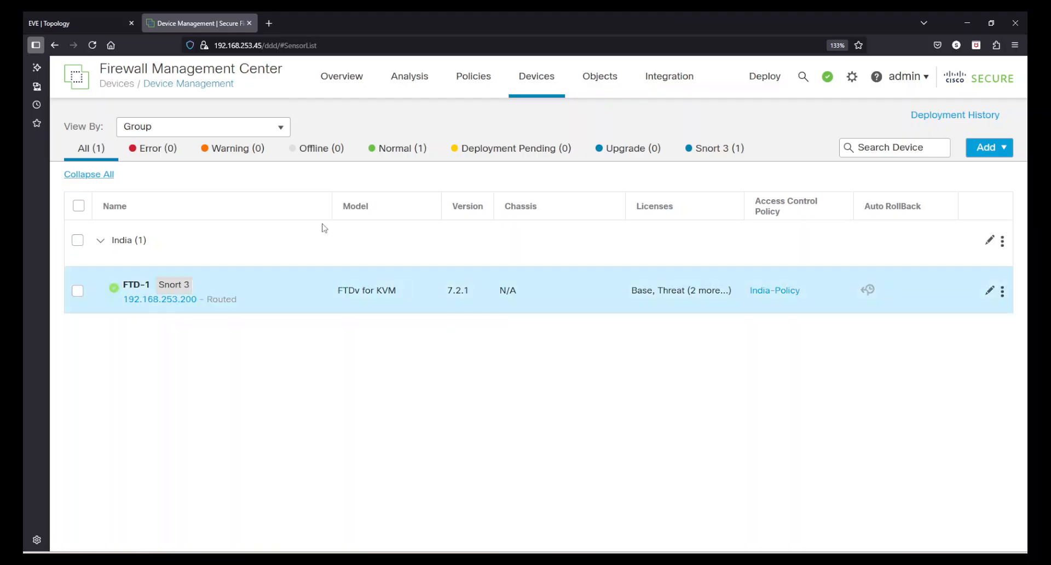
pyautogui.click(34, 22)
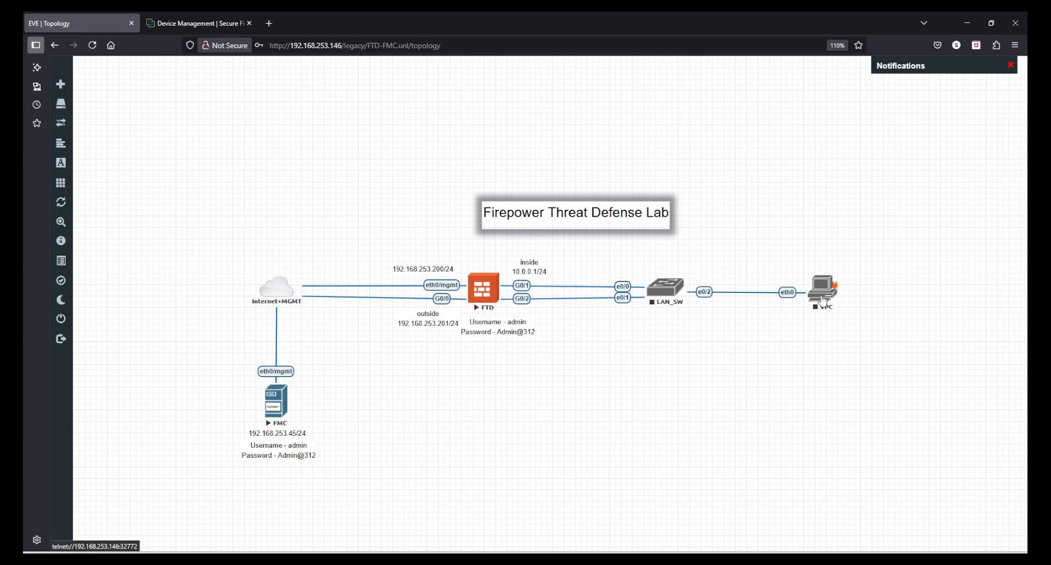